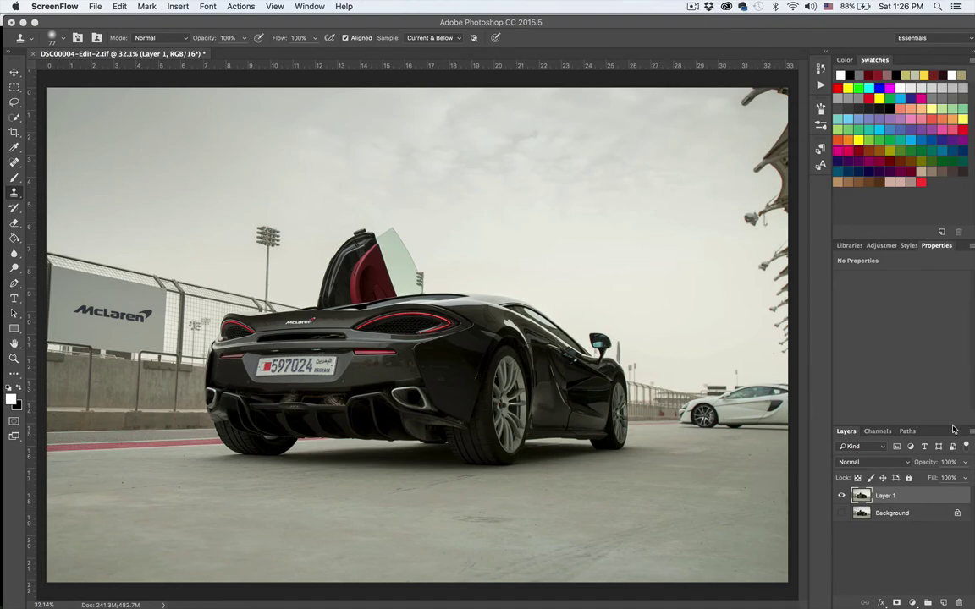
- Add a new layer above Layer 1, select the whole canvas and fill the layer with 50% Gray
click(945, 604)
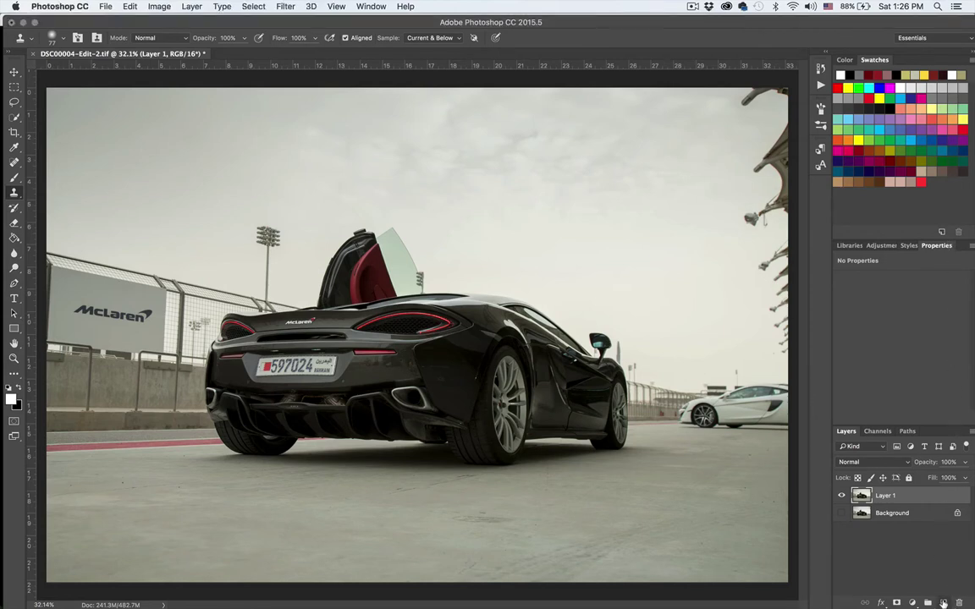
click(945, 604)
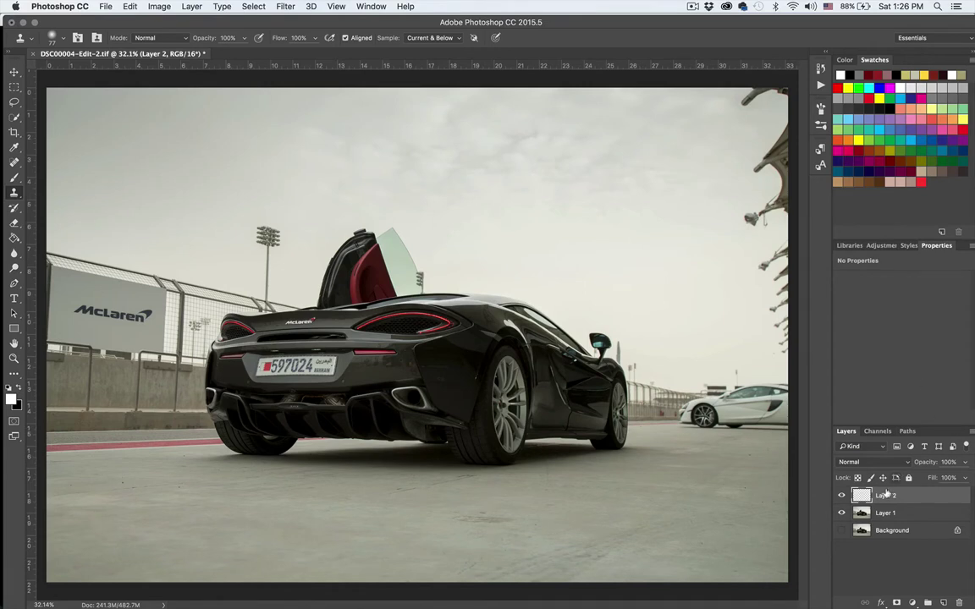
scroll(885, 495, up, 3)
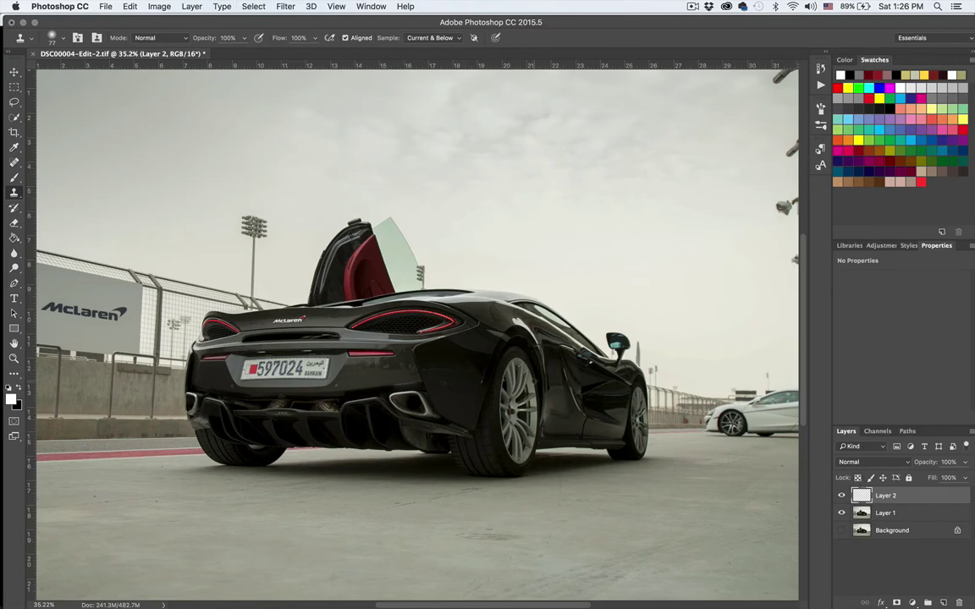
key(super+0)
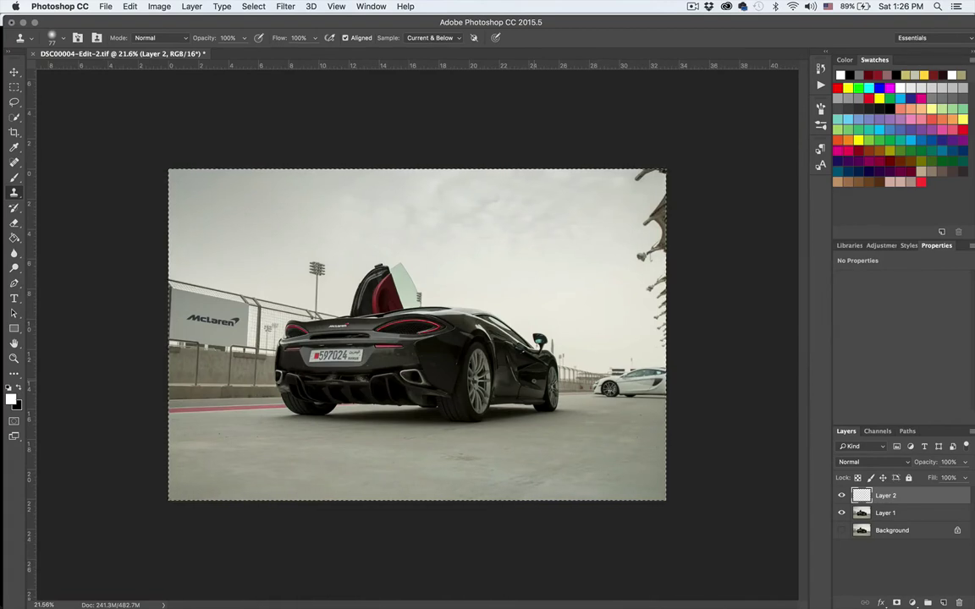
key(m)
right_click(485, 295)
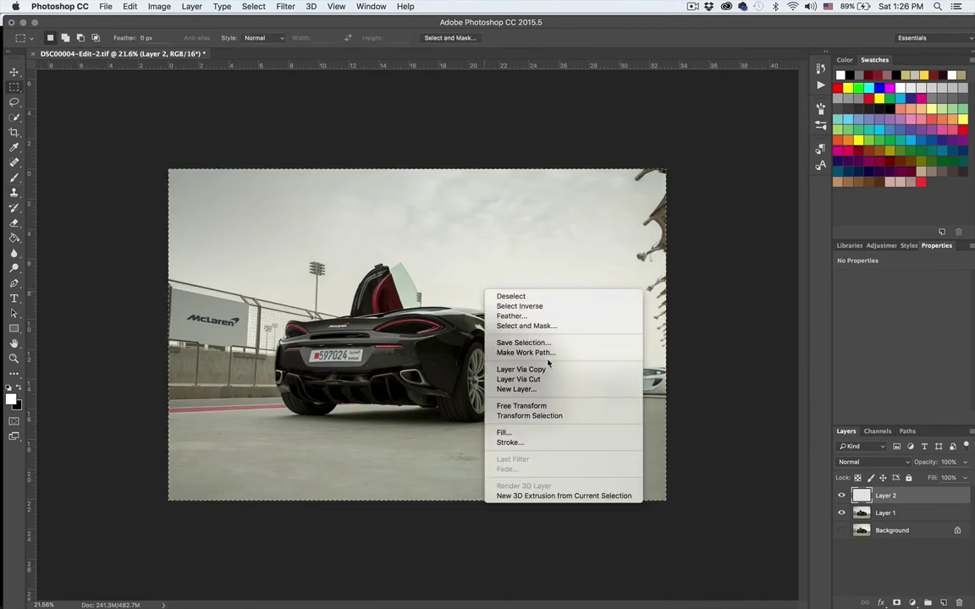
click(544, 433)
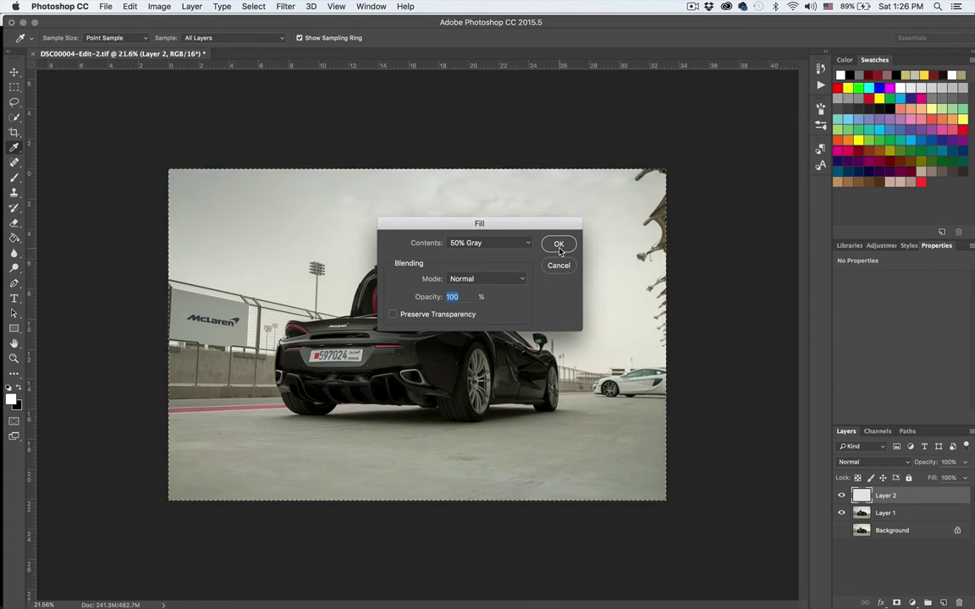
click(559, 246)
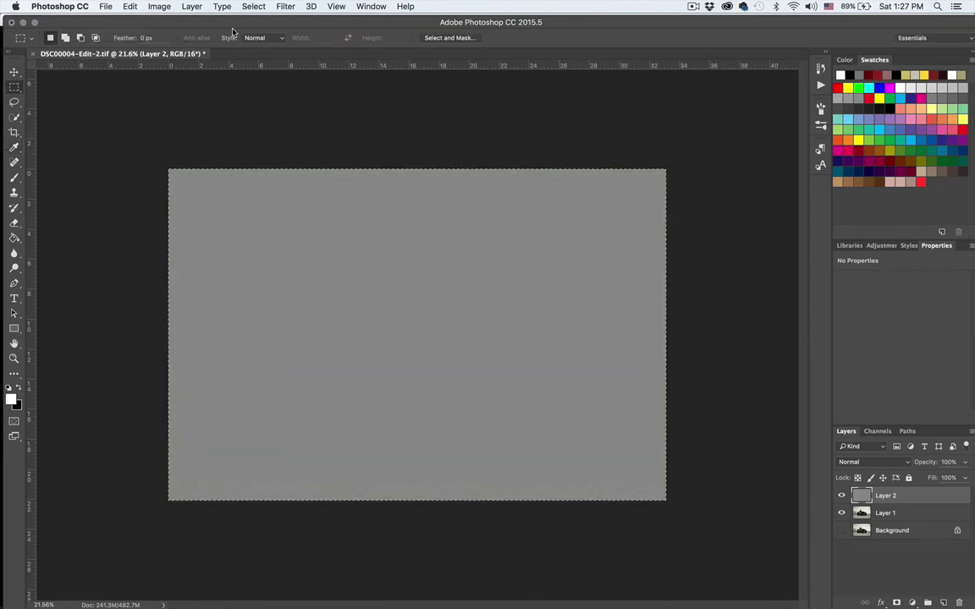
click(130, 6)
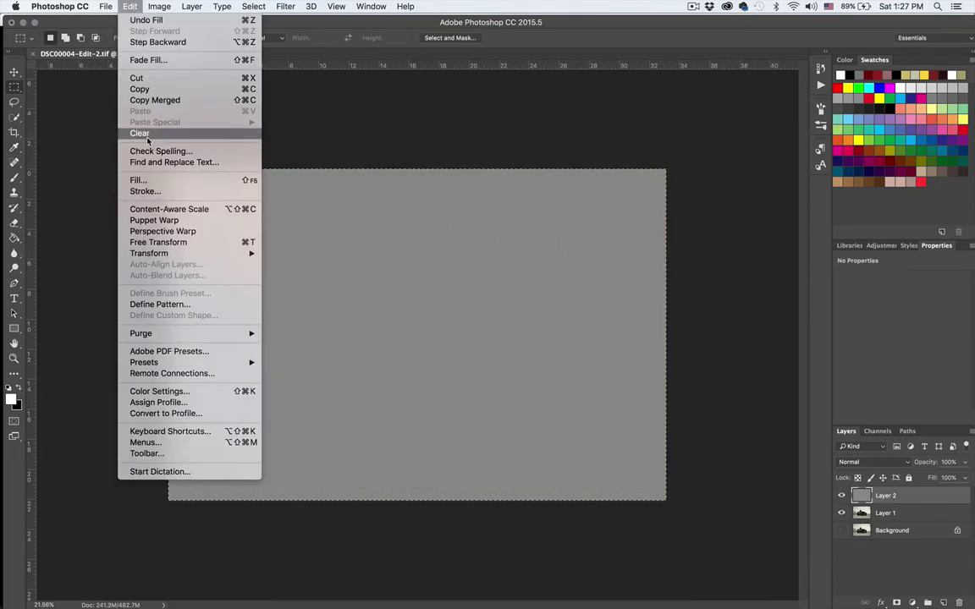
click(173, 183)
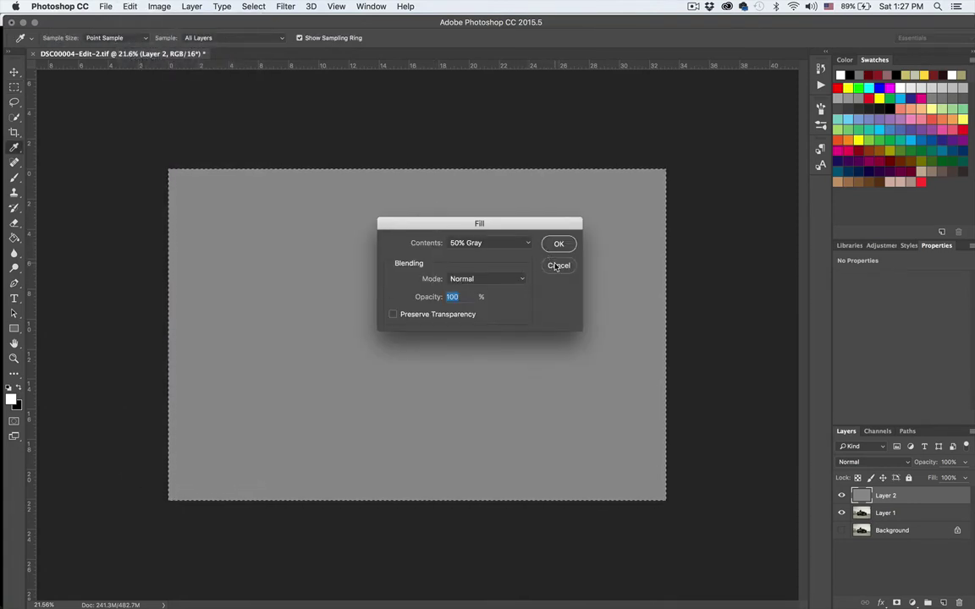
click(557, 265)
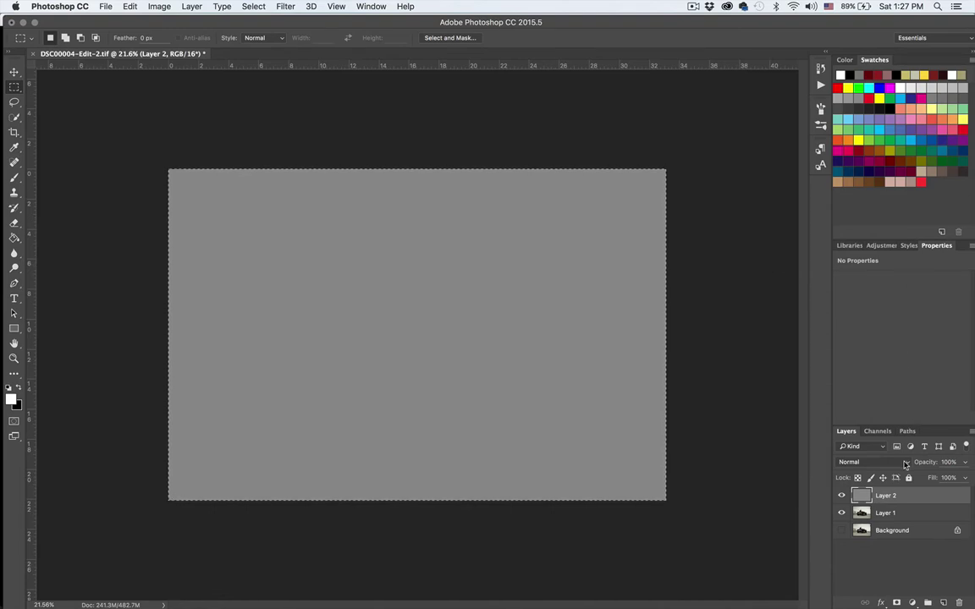
- Set the gray layer's blend mode to Overlay
click(872, 462)
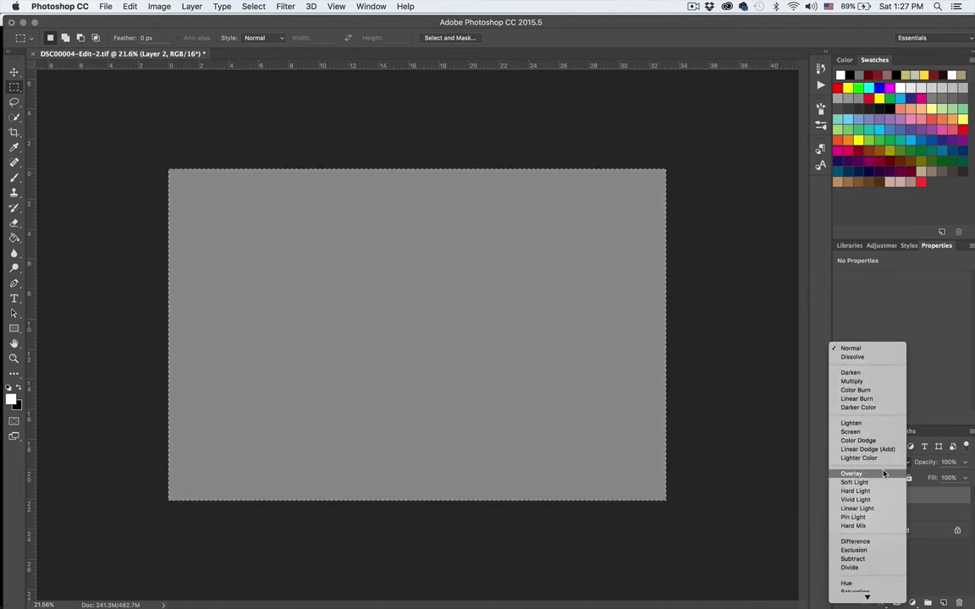
click(882, 474)
key(super+plus)
key(super+plus)
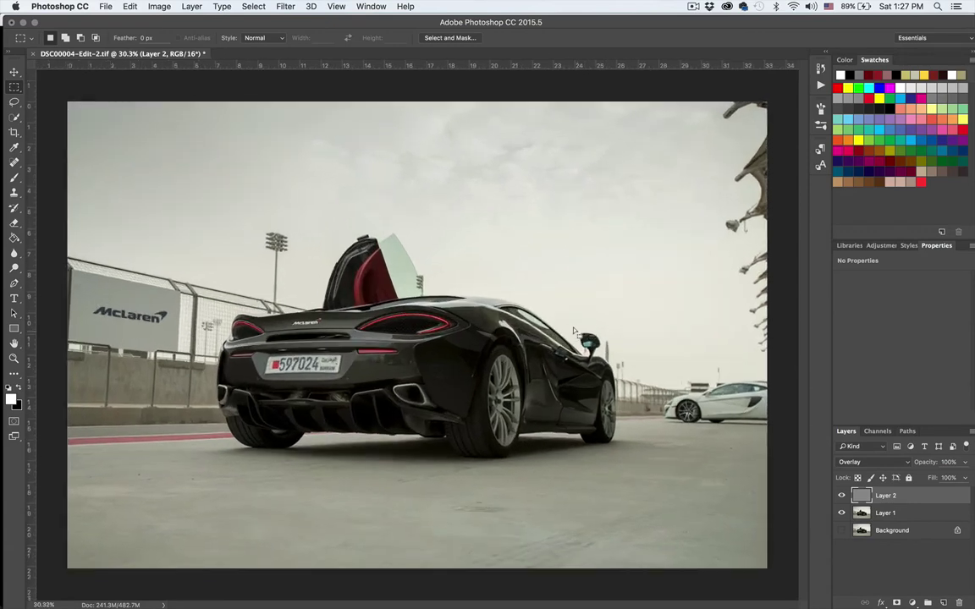
scroll(576, 333, down, 3)
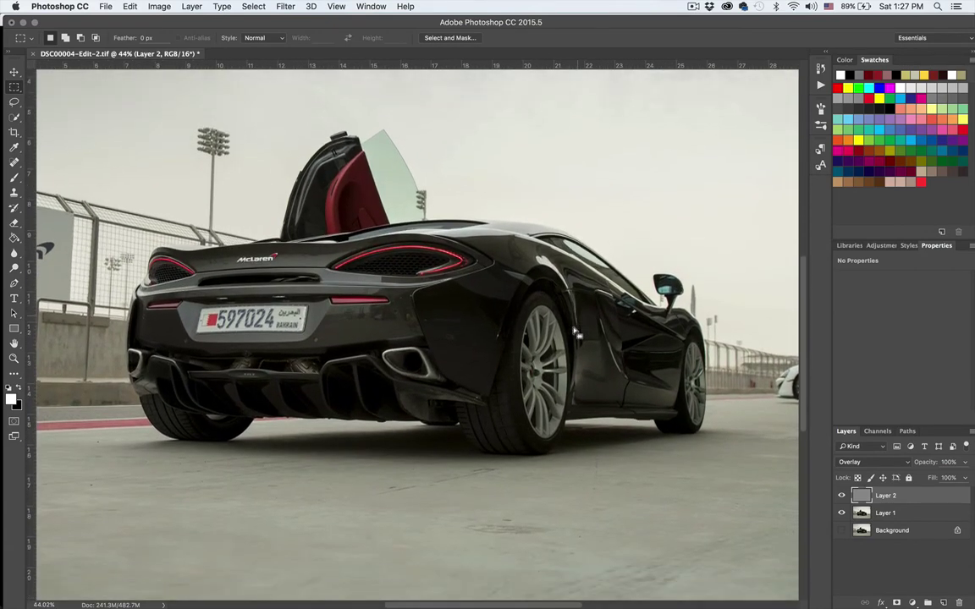
scroll(576, 334, up, 5)
scroll(577, 333, down, 3)
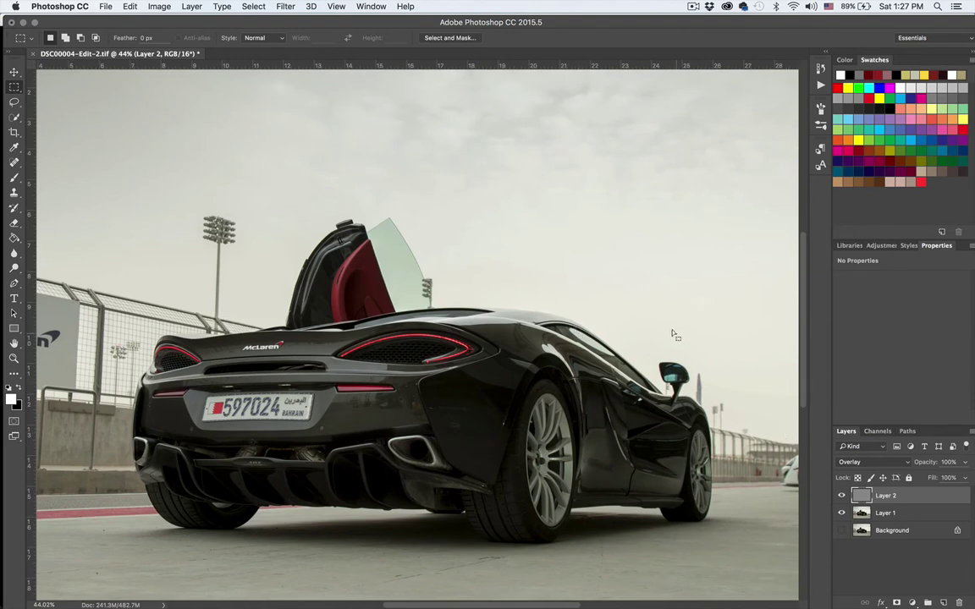
- Activate the Brush tool, set its flow to 4% and reduce the brush size to about 650 px
click(14, 178)
click(34, 163)
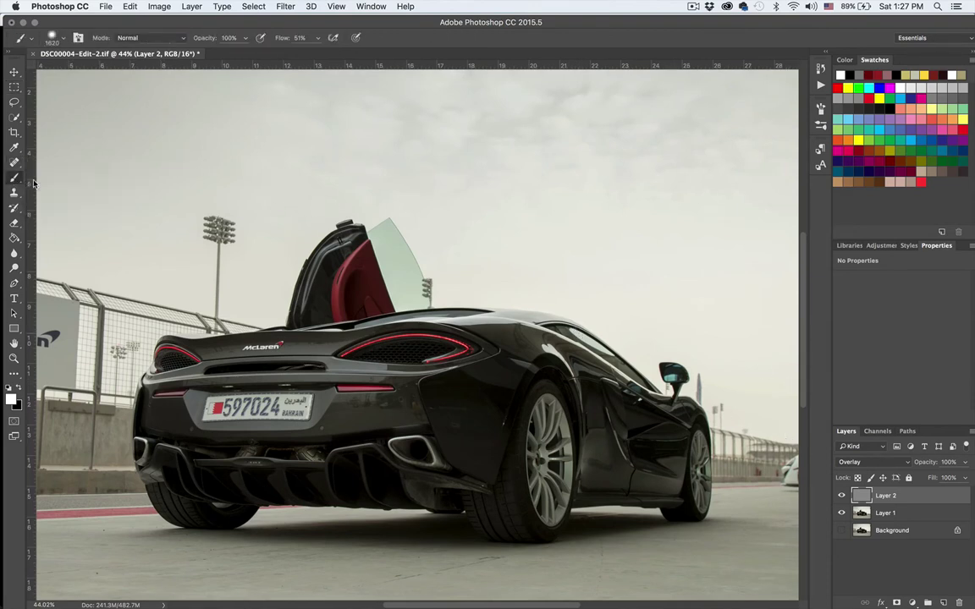
click(318, 39)
click(300, 54)
drag(297, 55, 293, 57)
click(415, 42)
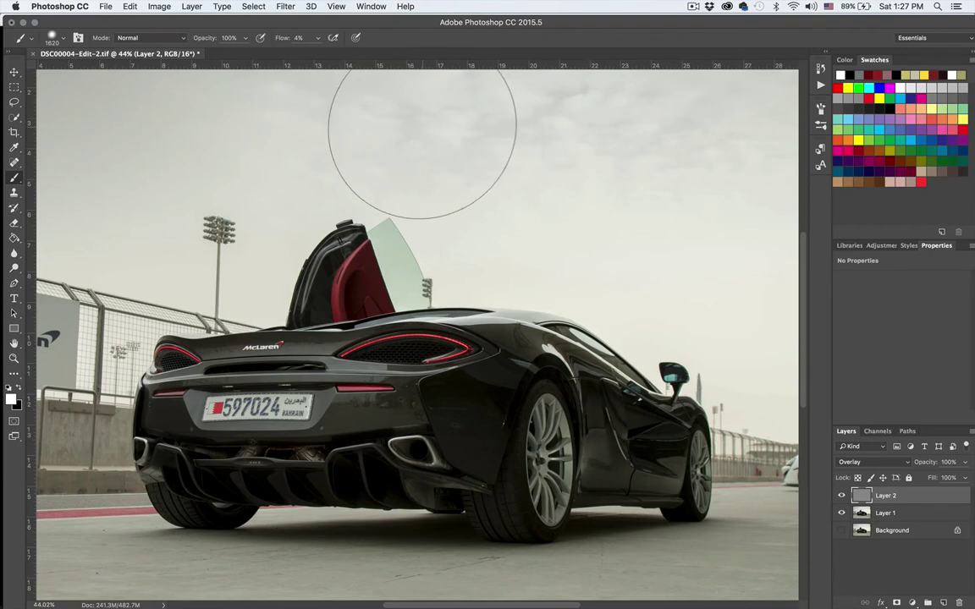
mouse_move(514, 218)
mouse_down()
mouse_move(415, 207)
mouse_move(398, 247)
mouse_move(380, 247)
mouse_up()
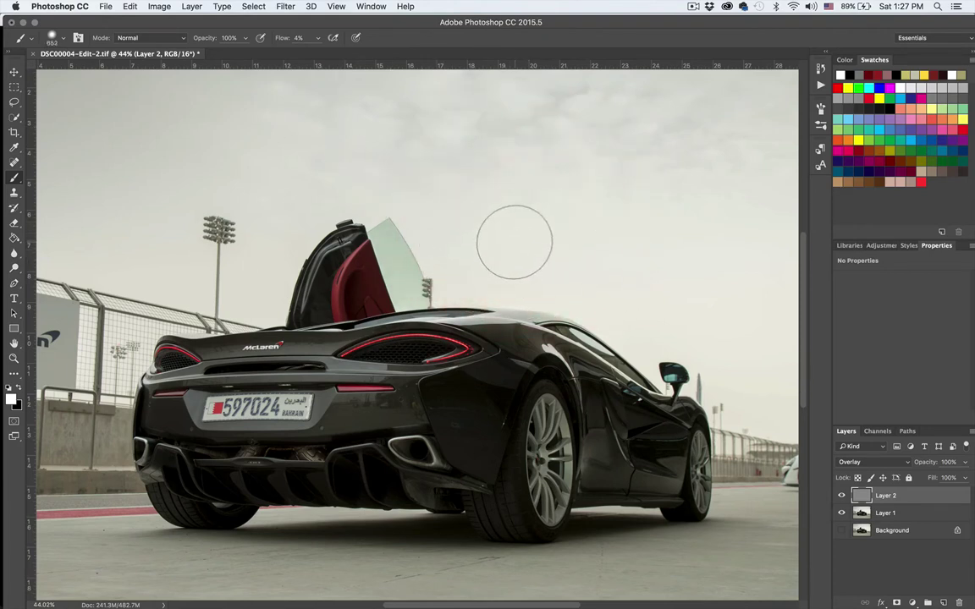
- Try white brush strokes at 100% flow across the sky, roofline and car body, and undo them
click(318, 39)
drag(317, 46, 484, 43)
mouse_move(488, 204)
mouse_down()
mouse_move(468, 211)
mouse_move(673, 133)
mouse_up()
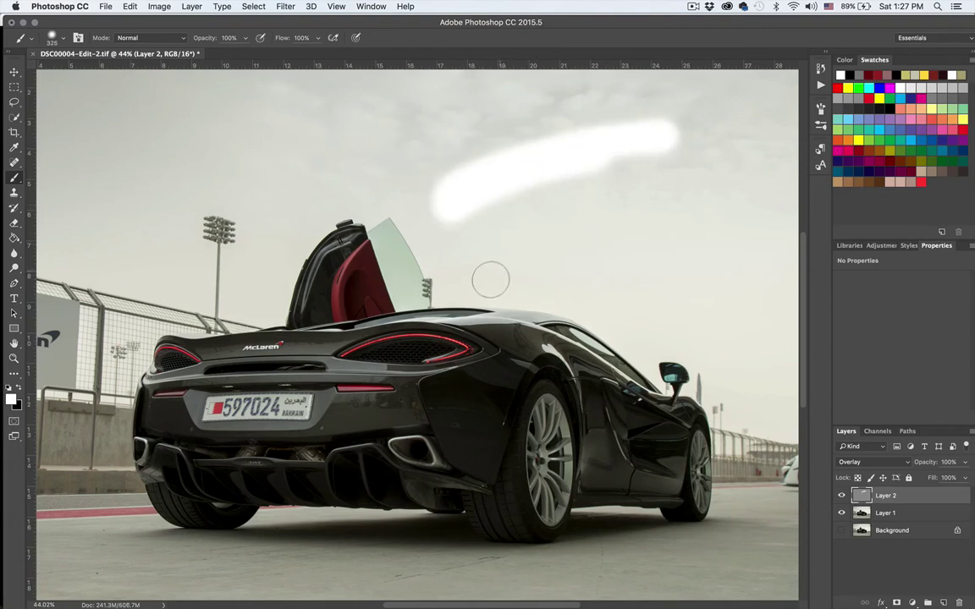
drag(498, 315, 555, 302)
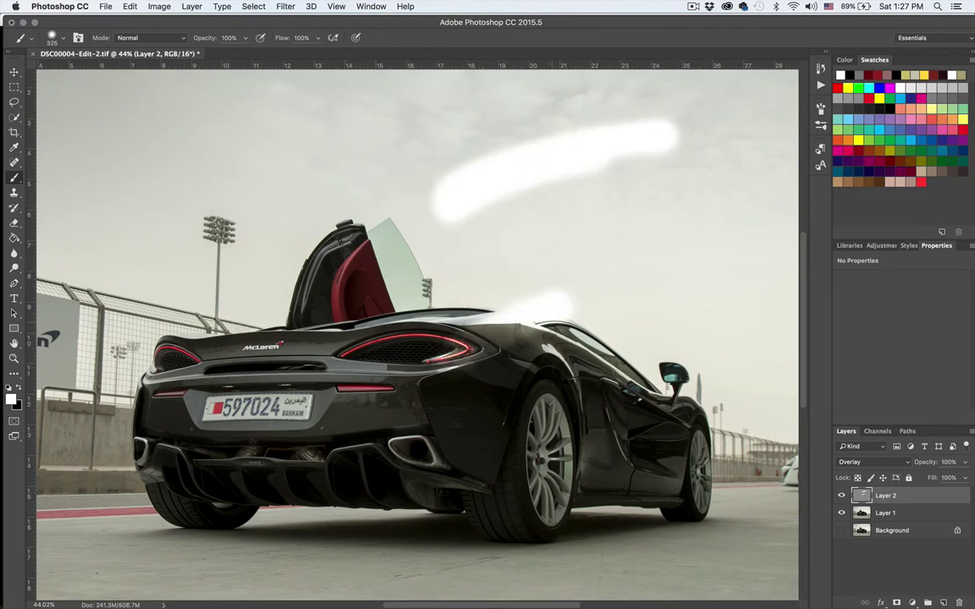
drag(403, 430, 592, 338)
key(super+z)
key(super+alt+z)
key(super+alt+z)
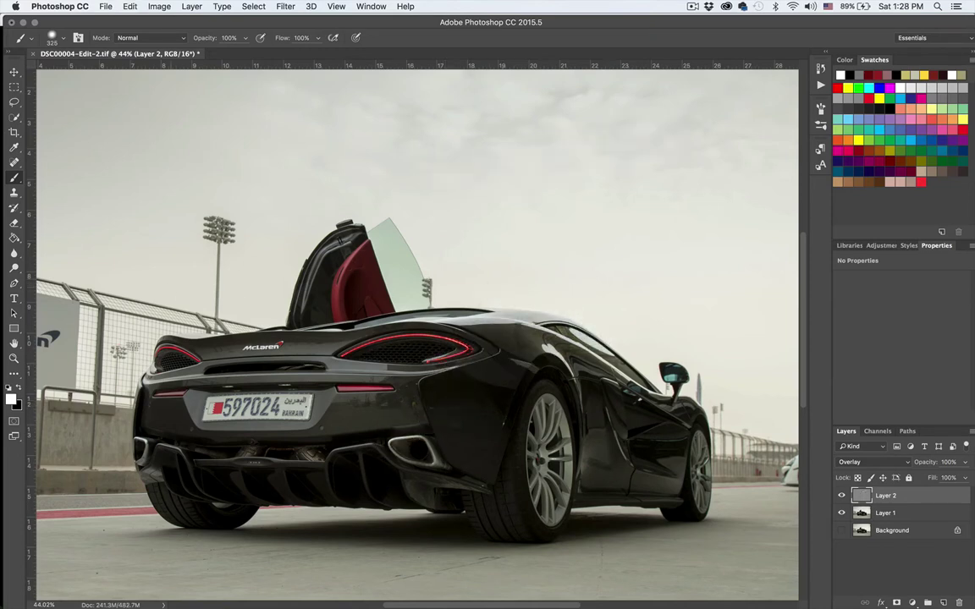
- Swap the foreground colour to black, try a darkening stroke across the sky and undo it
click(17, 387)
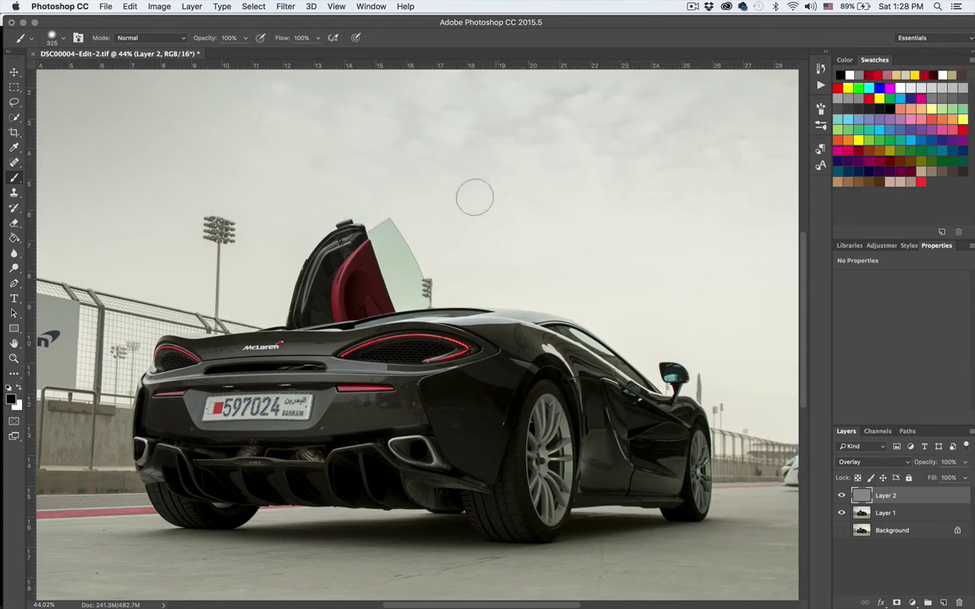
click(415, 174)
drag(536, 169, 597, 227)
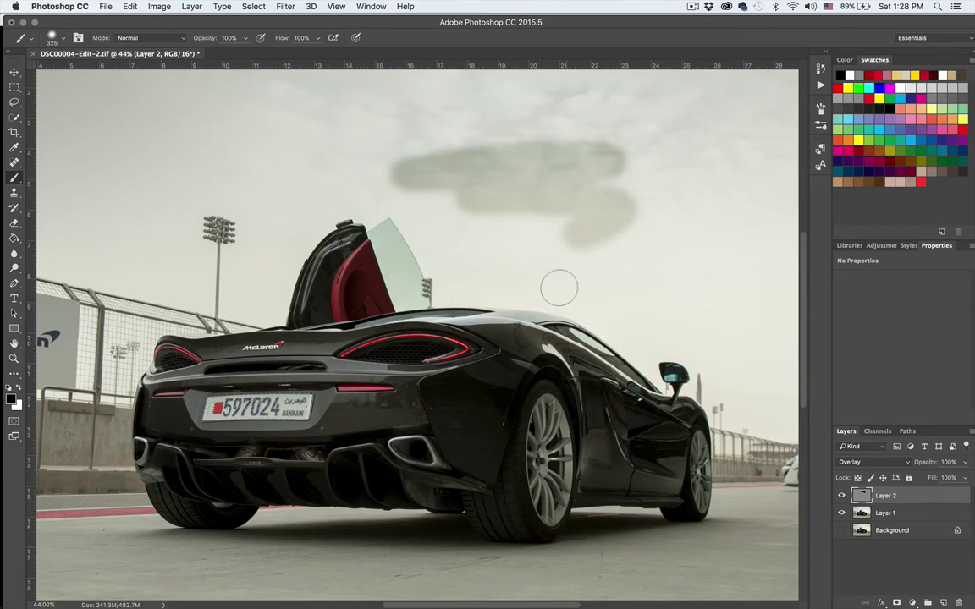
key(super+z)
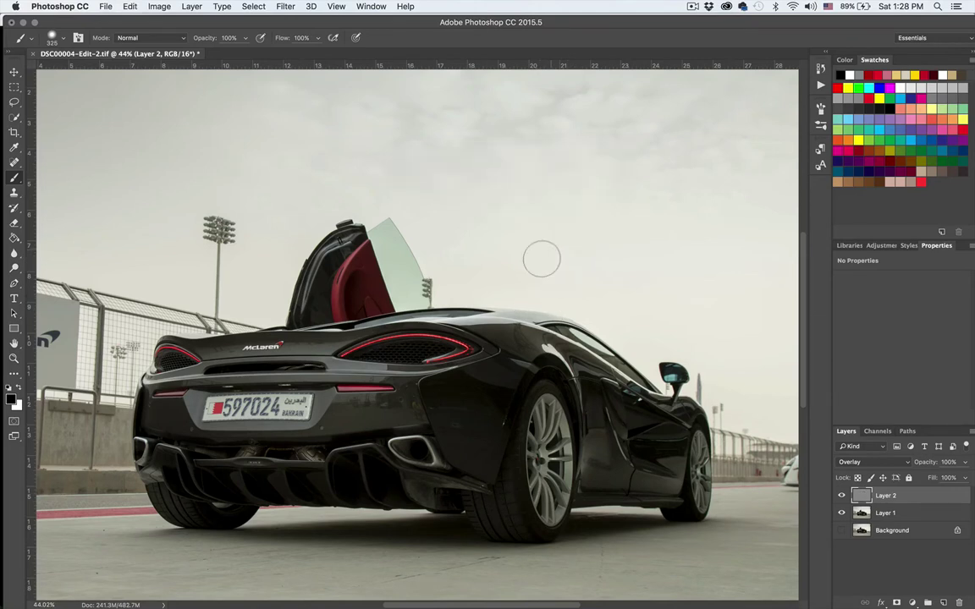
- Set the brush flow to 4% with white as the foreground colour
click(318, 39)
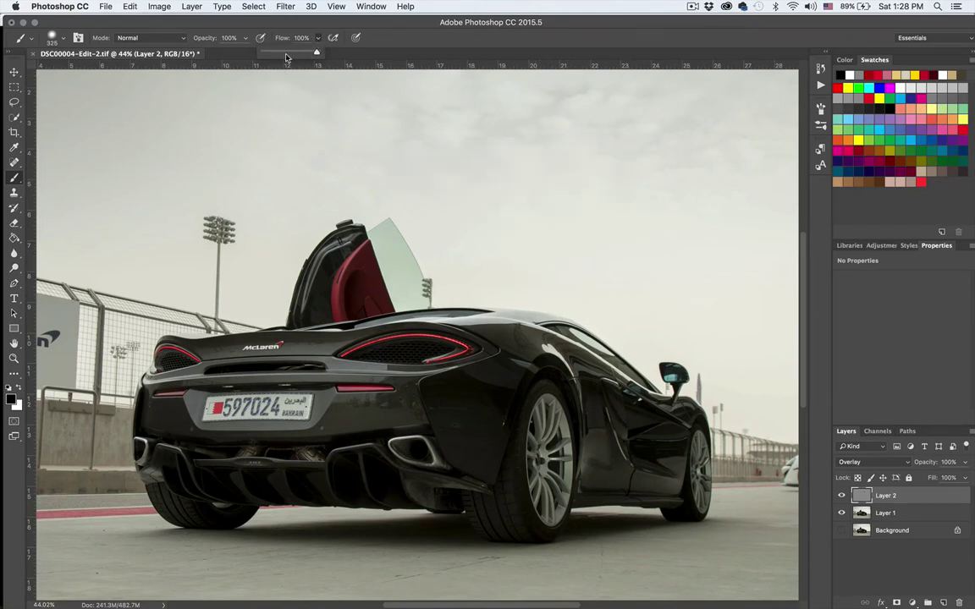
drag(284, 54, 268, 56)
click(418, 38)
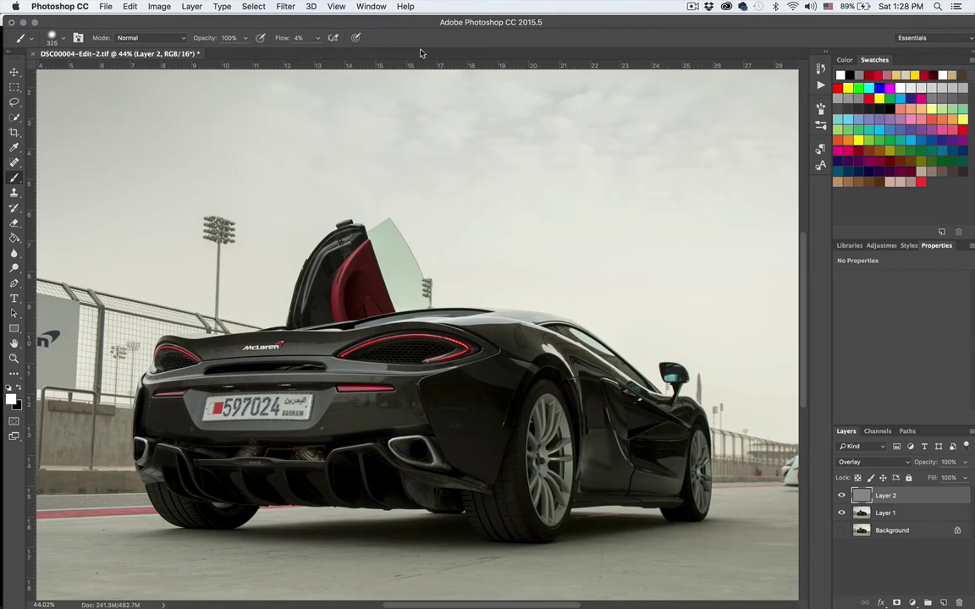
- Reduce the brush size to about 125 px for working on the rear of the car
scroll(280, 432, up, 1)
scroll(279, 430, up, 5)
scroll(275, 419, up, 1)
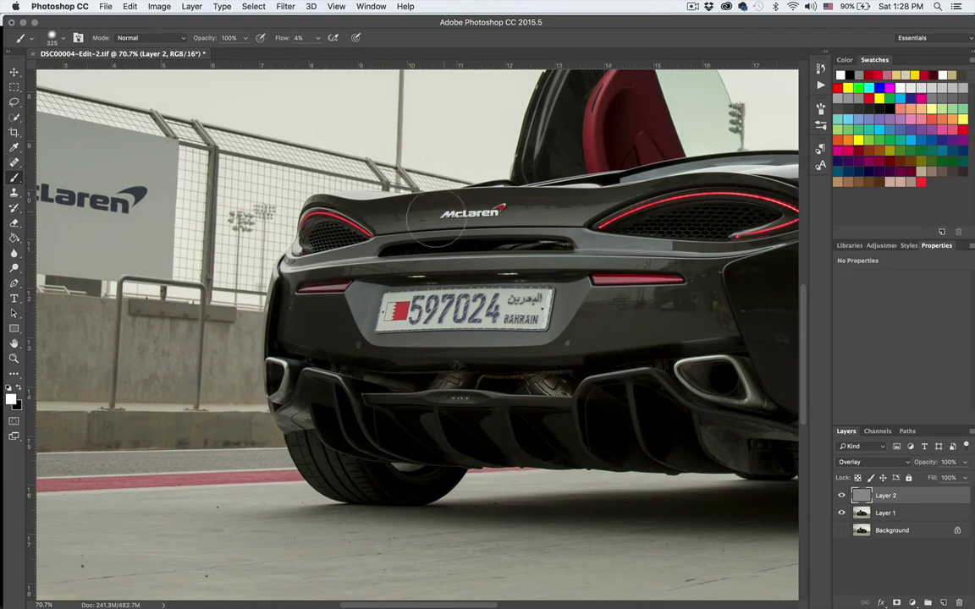
drag(429, 218, 385, 215)
scroll(683, 238, right, 1)
scroll(669, 238, up, 3)
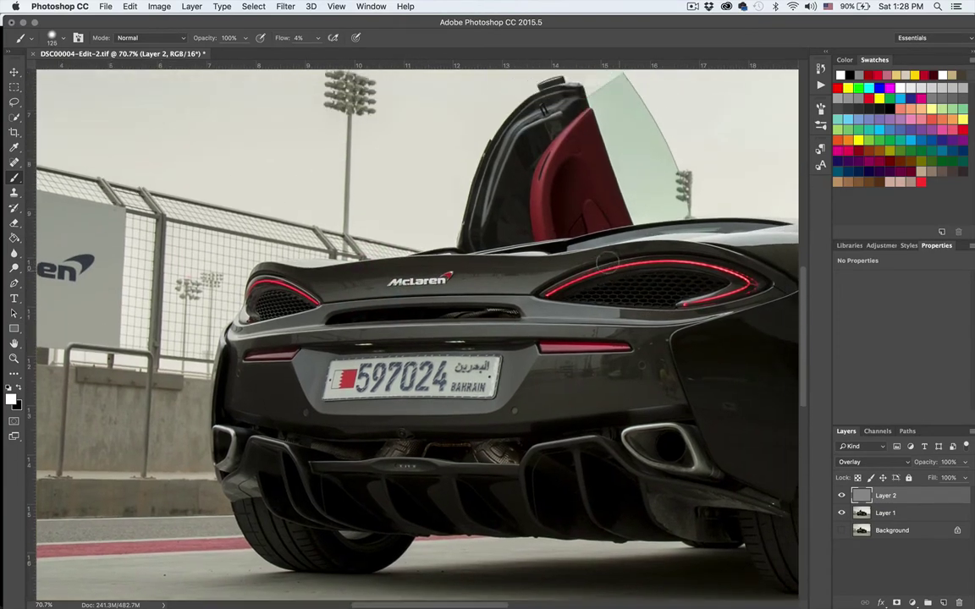
- Examine the highlights and body lines on the open door, rear bumper, wheel arch and side of the car
scroll(584, 284, right, 3)
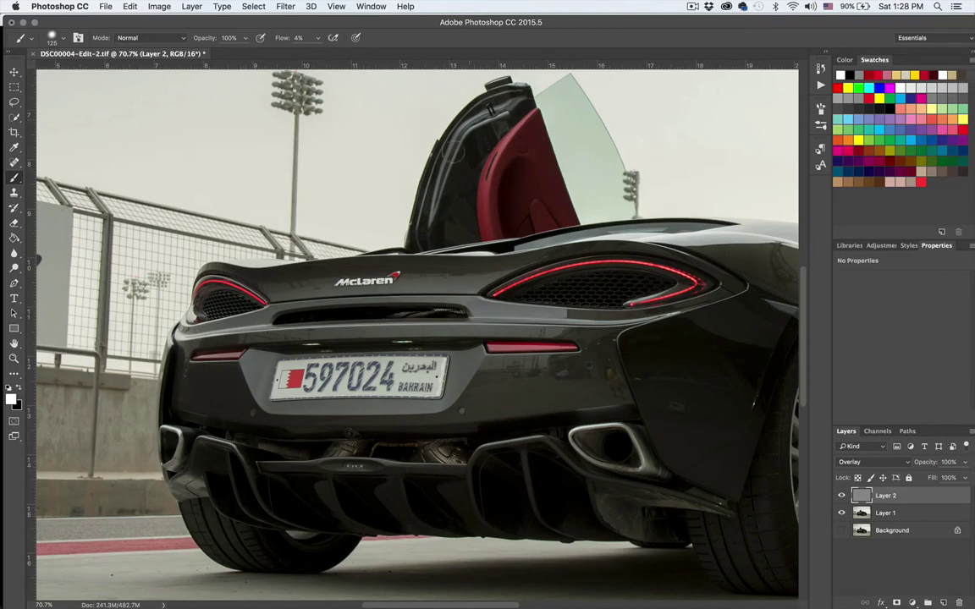
scroll(449, 188, right, 3)
scroll(470, 196, right, 10)
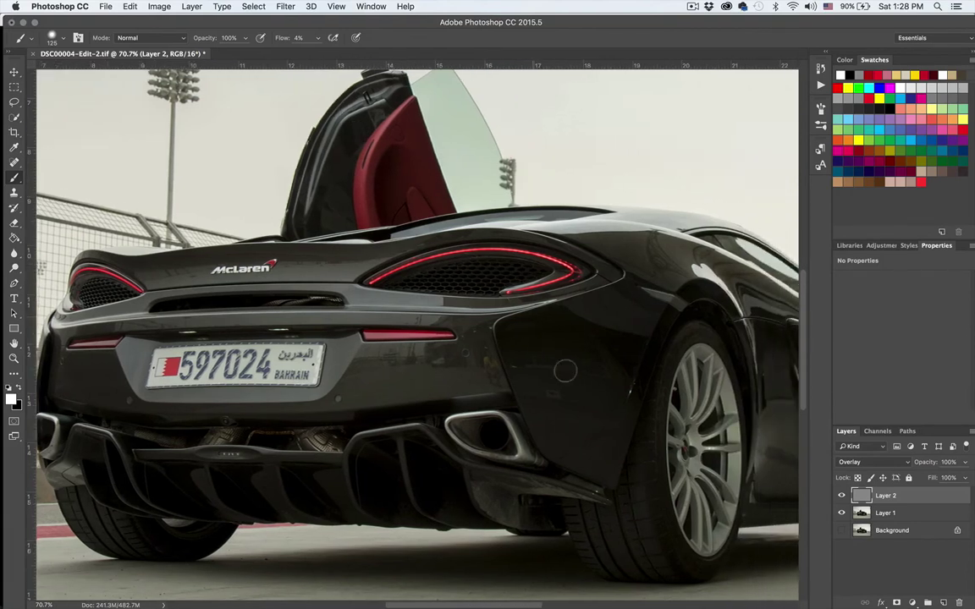
scroll(533, 398, right, 1)
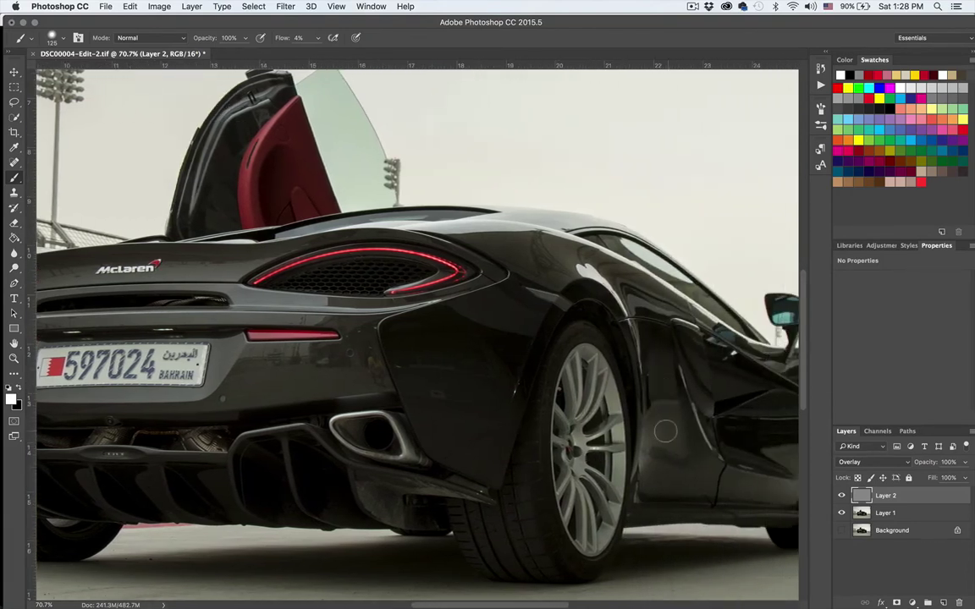
scroll(751, 483, right, 10)
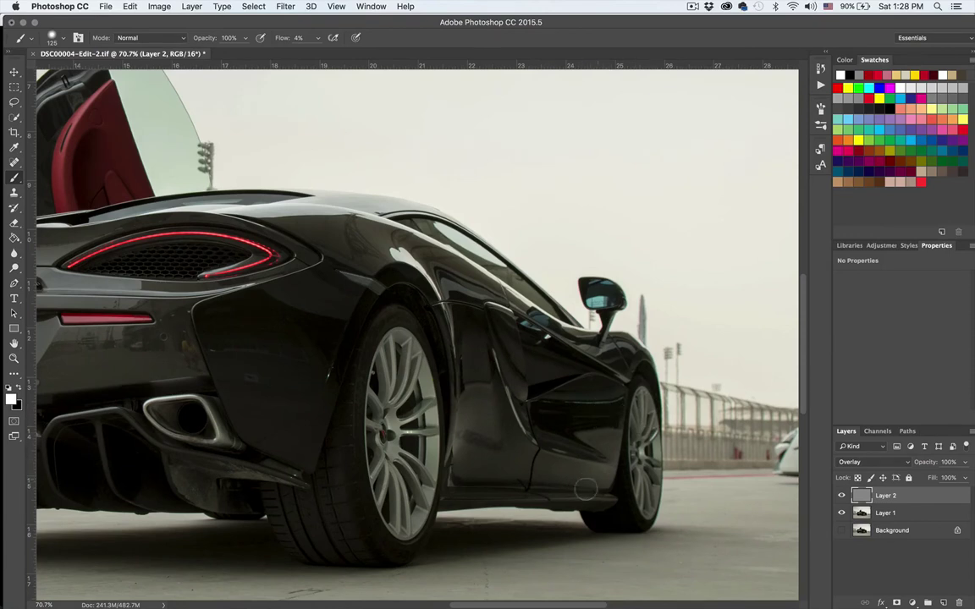
scroll(517, 444, left, 8)
scroll(554, 488, left, 5)
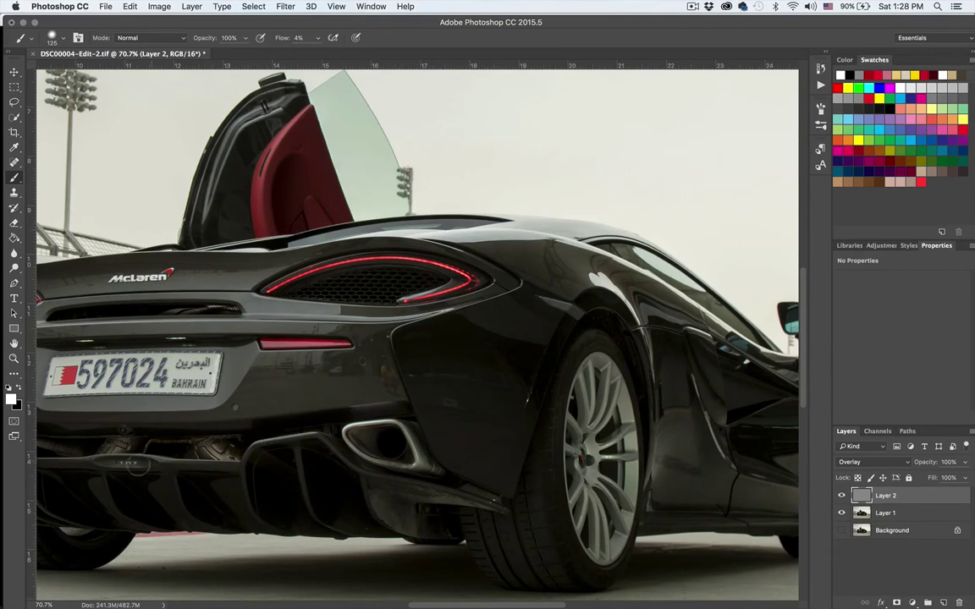
scroll(127, 482, left, 4)
scroll(133, 506, left, 4)
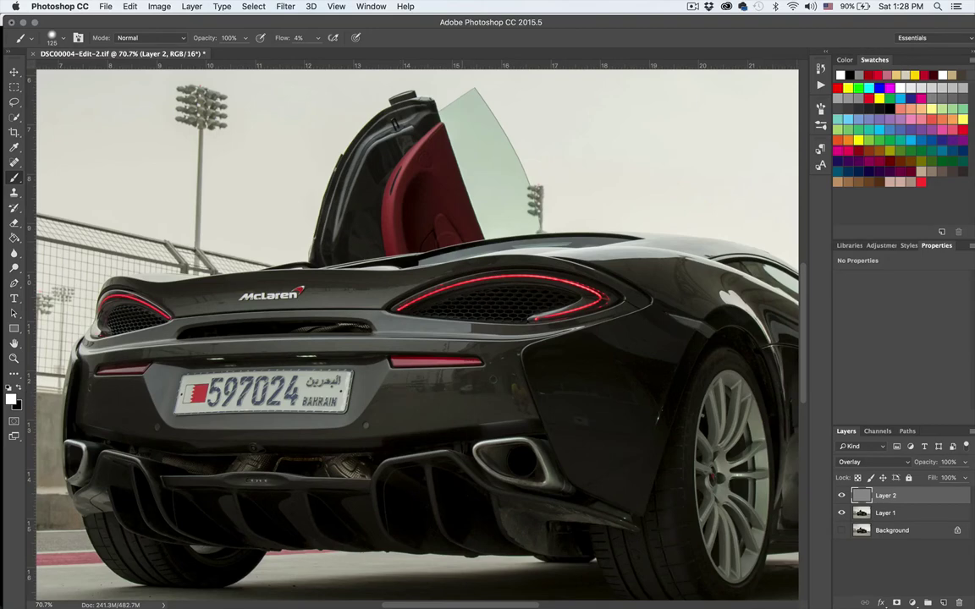
- Rotate the canvas view counterclockwise and lighten the rear bodywork around the right tail light with a brush of about 100 to 116 px
drag(446, 296, 428, 302)
key(r)
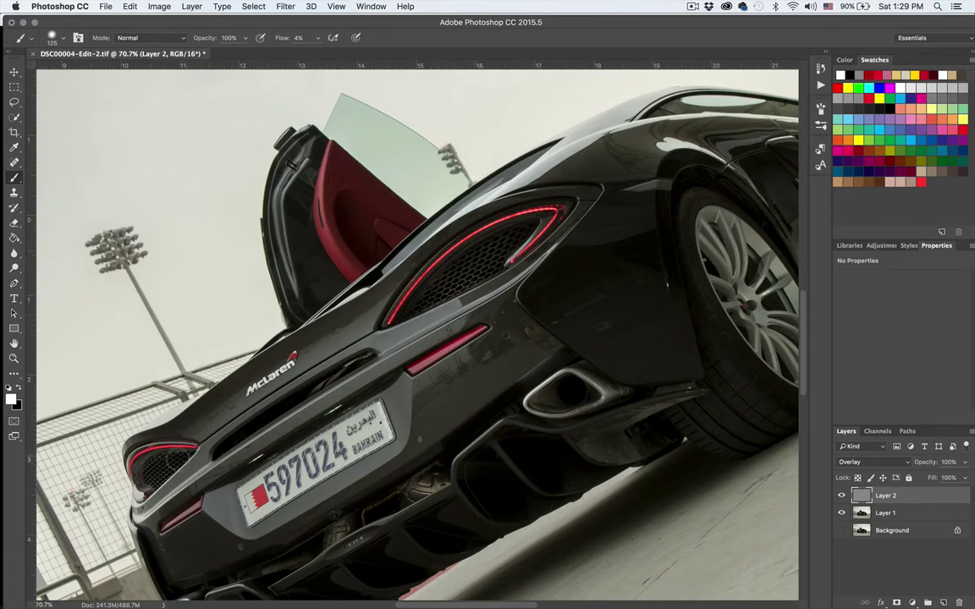
drag(181, 458, 168, 462)
drag(458, 306, 433, 321)
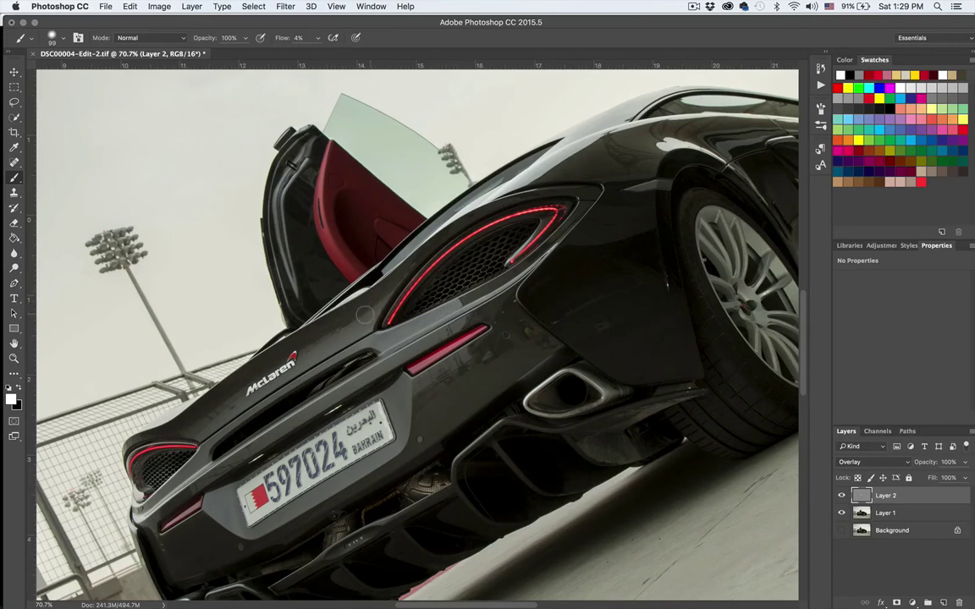
drag(374, 311, 385, 304)
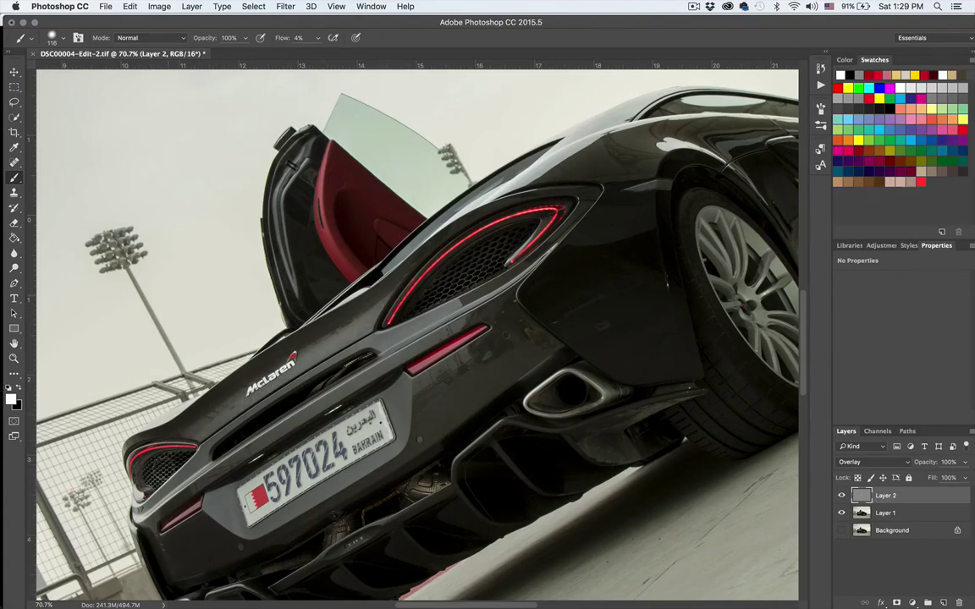
- Compare the whole car with and without the dodging on Layer 2
scroll(420, 333, down, 3)
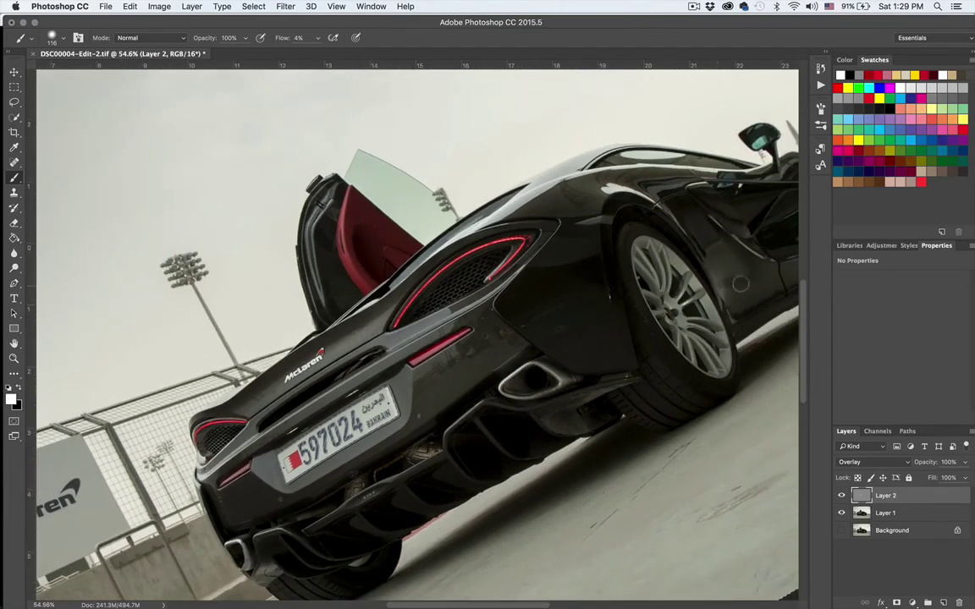
scroll(551, 333, down, 1)
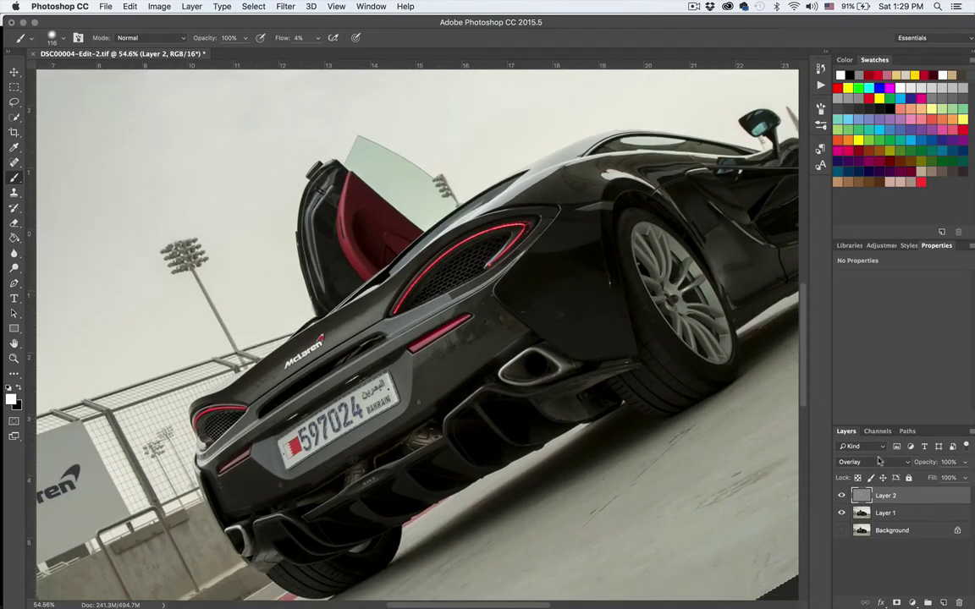
click(841, 496)
click(842, 496)
click(842, 496)
click(842, 496)
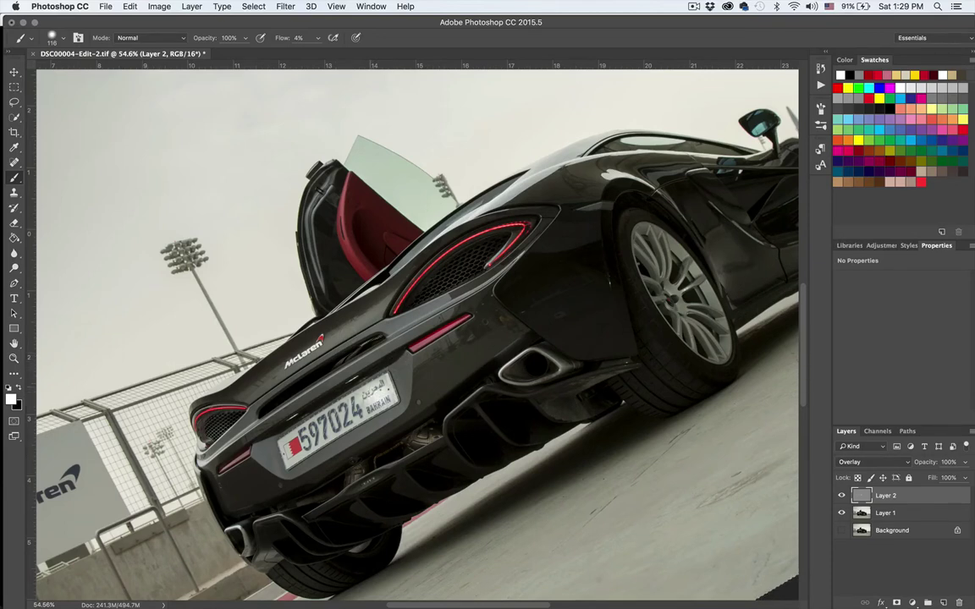
- Lighten the rear panel around the licence plate and the reflectors with soft white strokes on Layer 2
mouse_move(321, 364)
mouse_down()
mouse_move(256, 405)
mouse_move(340, 365)
mouse_move(279, 389)
mouse_move(317, 376)
mouse_move(261, 416)
mouse_up()
mouse_move(335, 361)
mouse_down()
mouse_move(347, 350)
mouse_move(354, 393)
mouse_up()
drag(295, 440, 288, 448)
drag(415, 350, 439, 343)
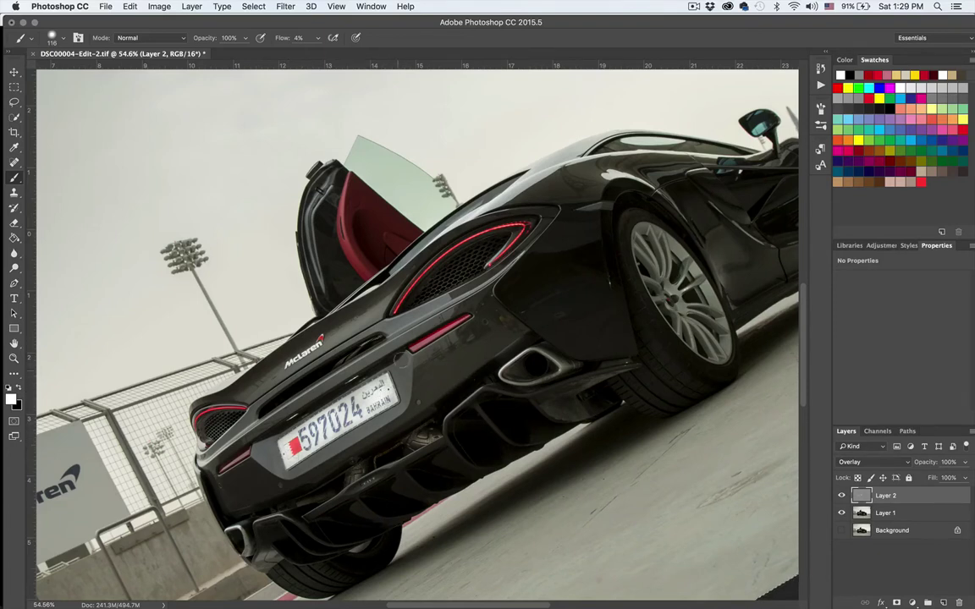
drag(375, 325, 362, 326)
mouse_move(464, 321)
mouse_down()
mouse_move(453, 350)
mouse_move(421, 367)
mouse_up()
drag(256, 416, 251, 422)
- Draw a closed pen path along the crease above the licence plate and convert it to a new selection with a 0-pixel feather
scroll(291, 412, up, 3)
scroll(284, 412, left, 3)
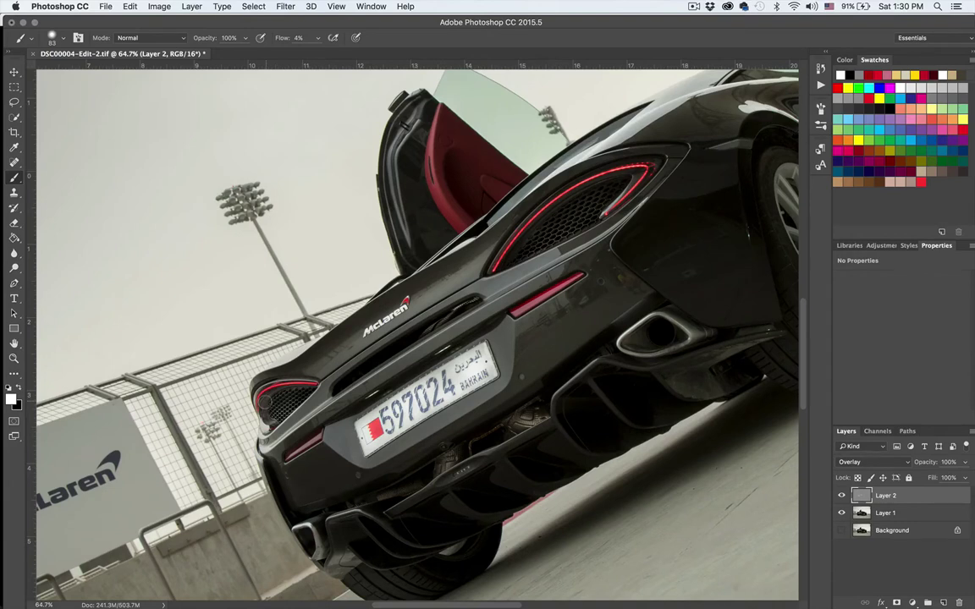
key(p)
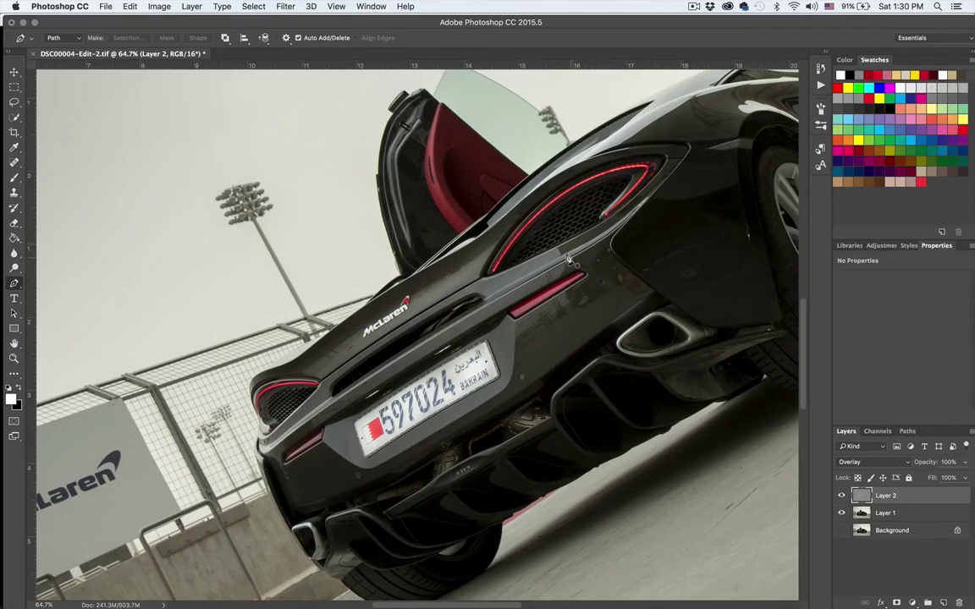
scroll(569, 259, up, 3)
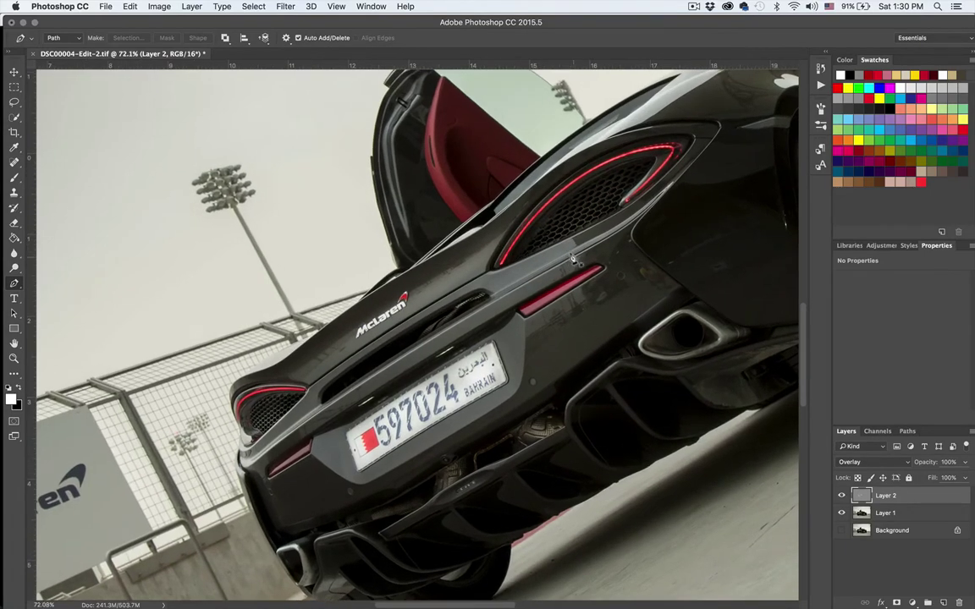
click(582, 254)
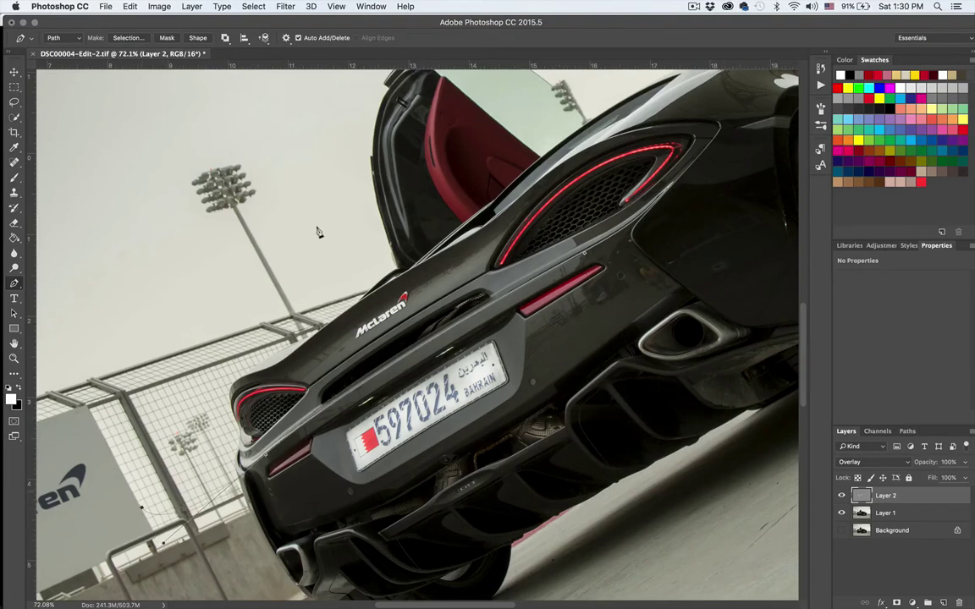
click(430, 162)
click(584, 253)
right_click(569, 254)
click(628, 300)
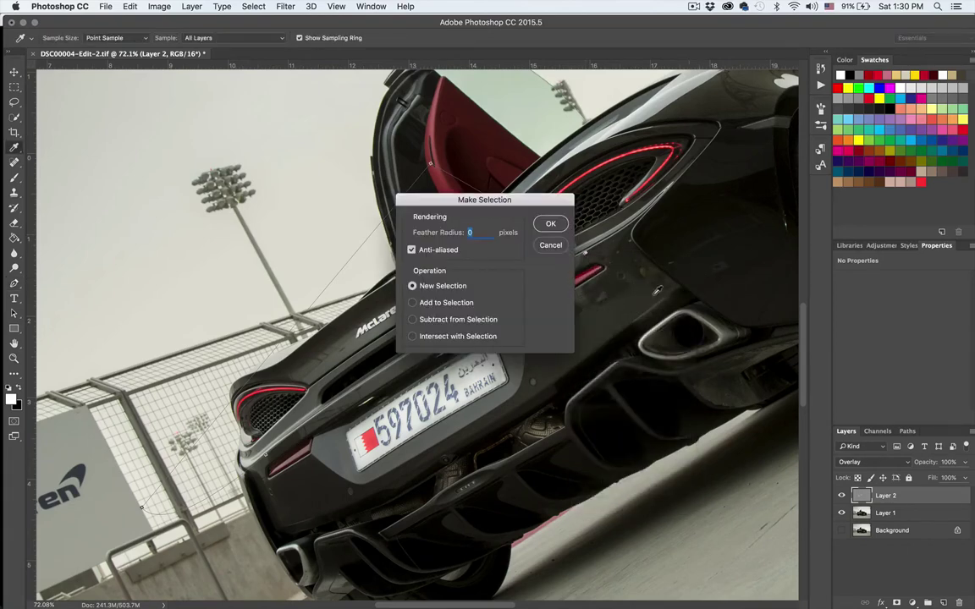
click(551, 224)
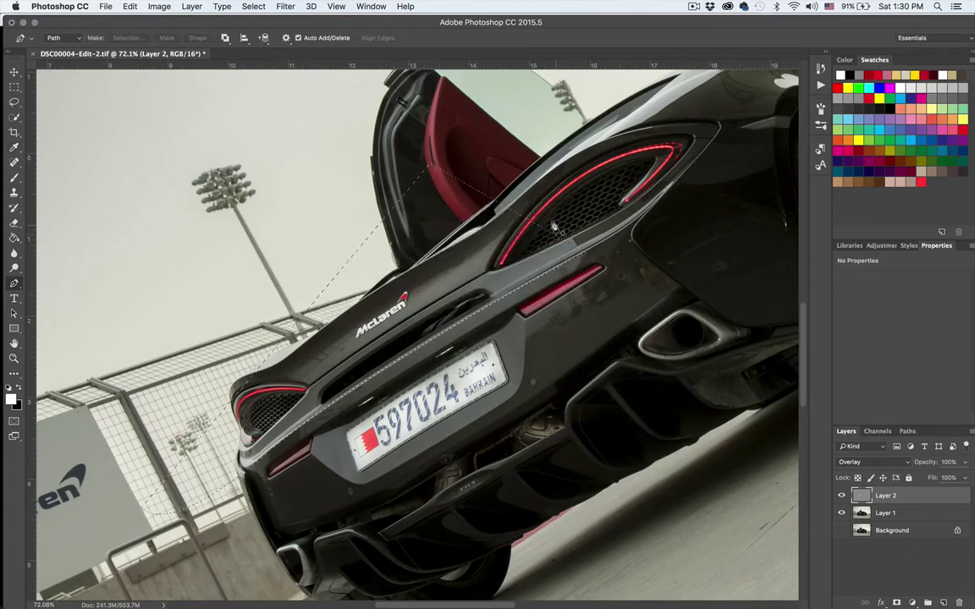
- Brush white along the crease inside the selection with a brush of about 319 px, and deselect
key(b)
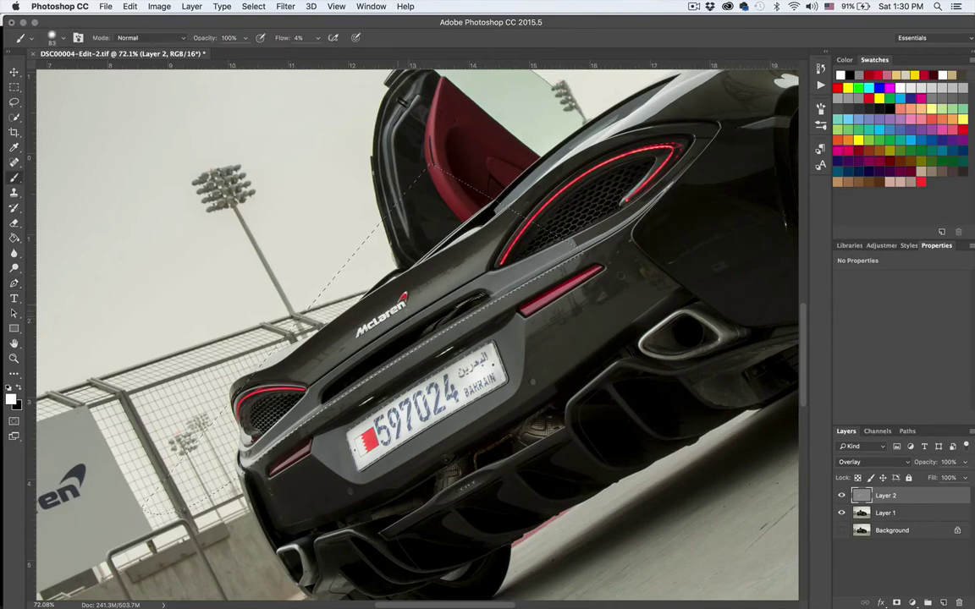
mouse_move(457, 316)
mouse_down()
mouse_move(512, 311)
mouse_move(494, 318)
mouse_up()
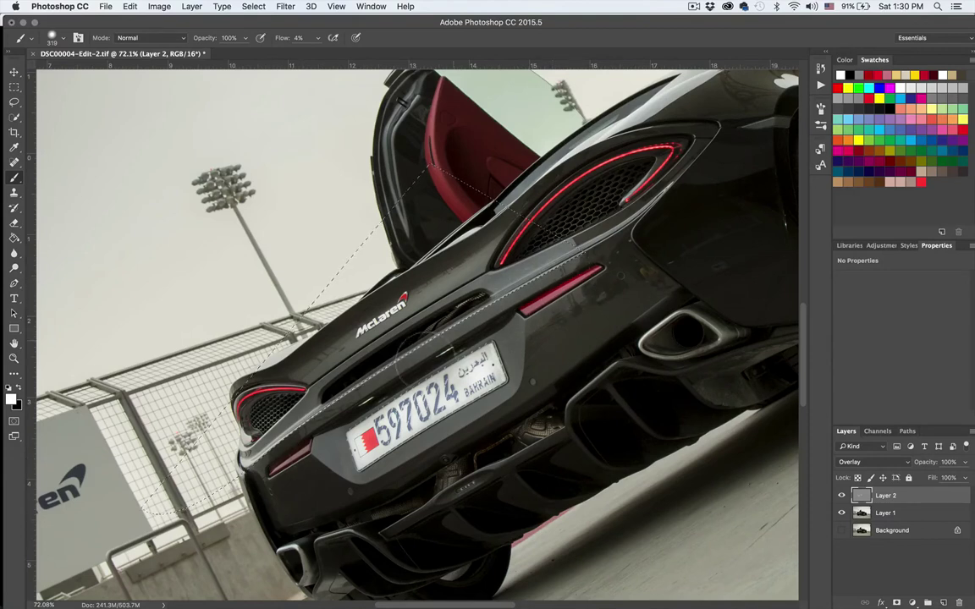
key(super+d)
- Compare the lightened crease above the licence plate with and without Layer 2
click(838, 493)
click(841, 495)
click(842, 495)
click(841, 495)
click(842, 496)
click(841, 495)
click(842, 495)
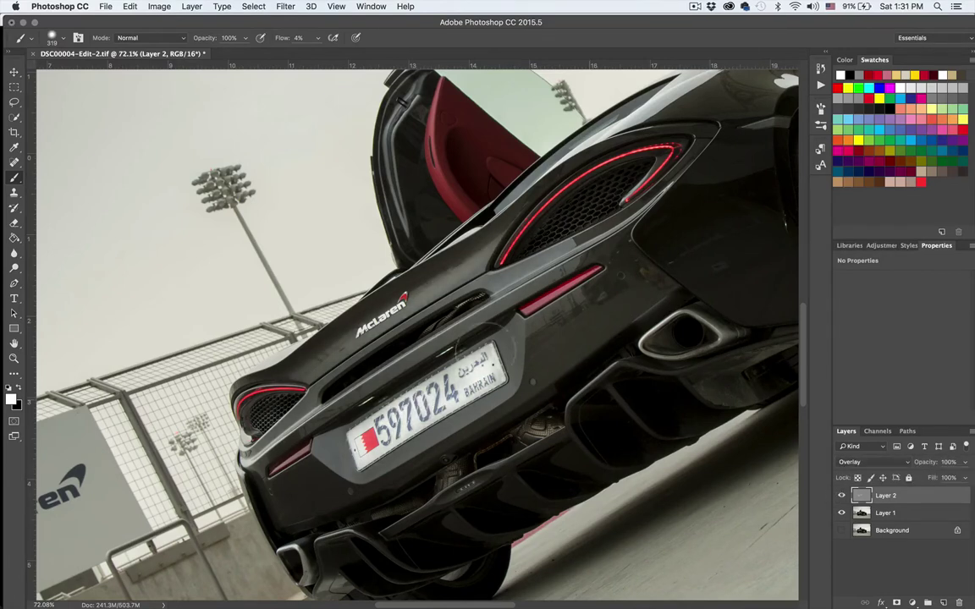
- Lighten the edges around the right tail light and the open door with a brush of about 40 to 51 px
mouse_move(418, 374)
mouse_down()
mouse_move(343, 412)
mouse_move(301, 376)
mouse_up()
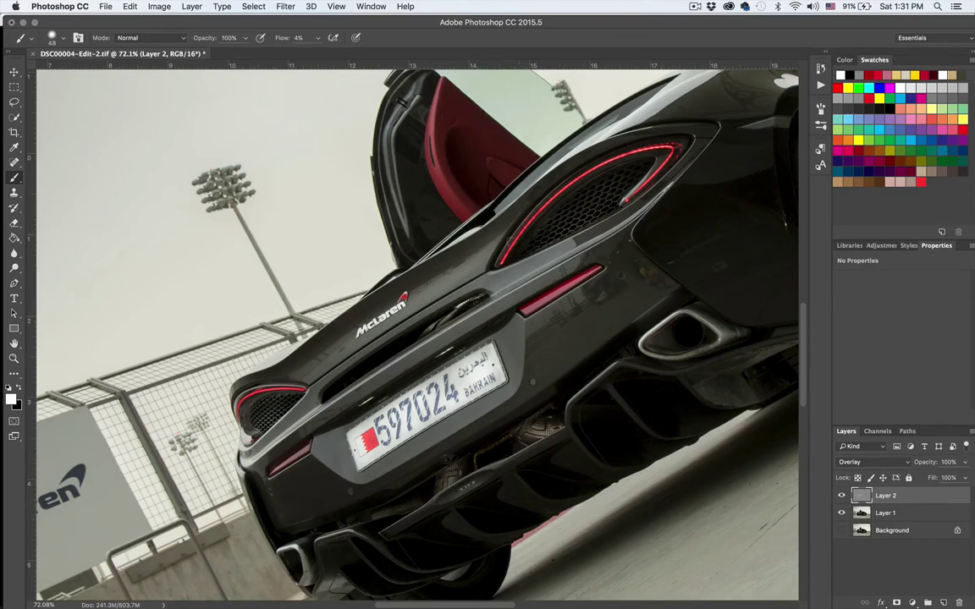
ctrl+alt+drag(509, 246, 503, 247)
mouse_move(463, 133)
ctrl+alt+mouse_down()
mouse_move(474, 132)
mouse_move(429, 107)
ctrl+alt+mouse_up()
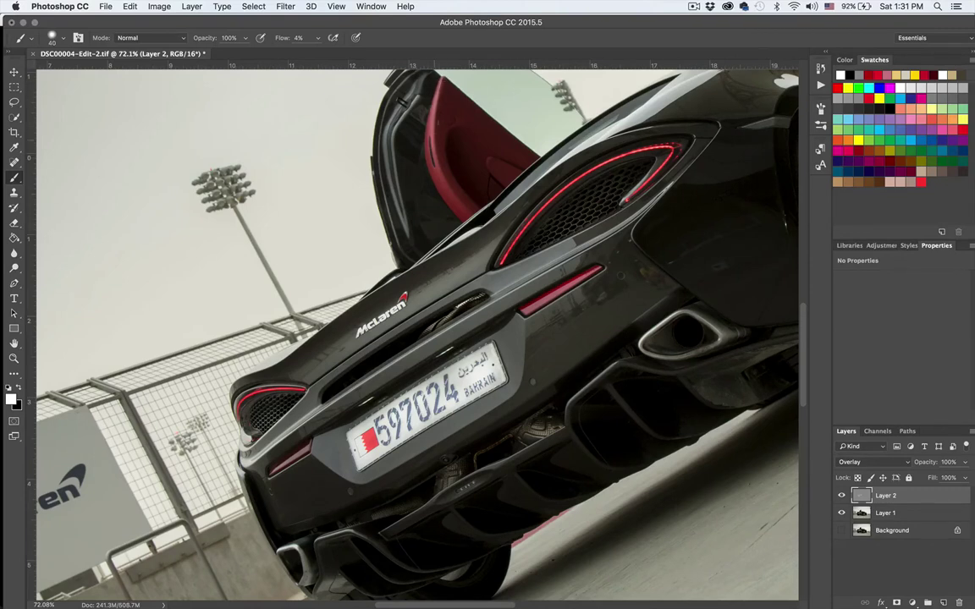
mouse_move(431, 142)
ctrl+alt+mouse_down()
mouse_move(442, 140)
mouse_move(377, 144)
ctrl+alt+mouse_up()
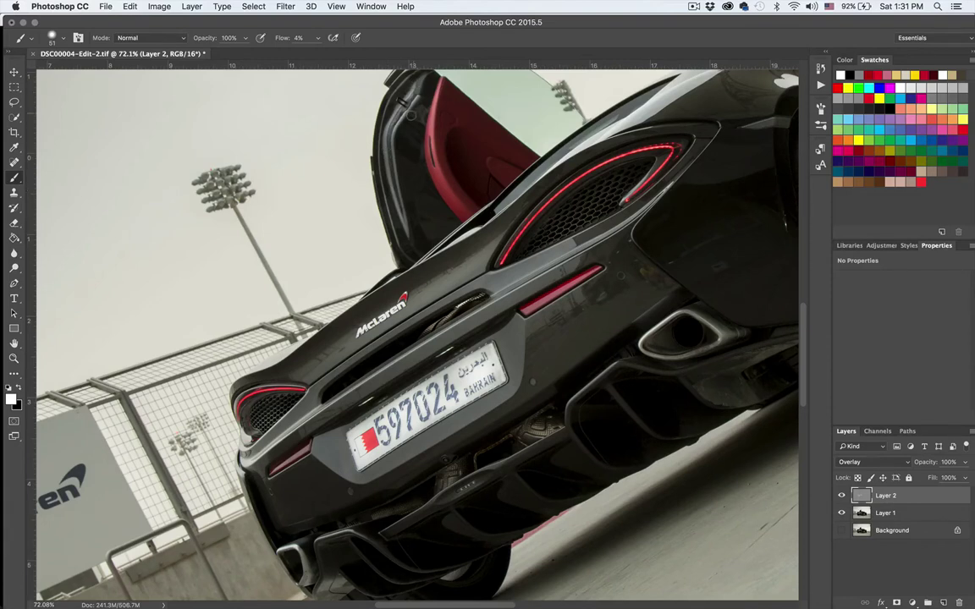
scroll(412, 112, up, 2)
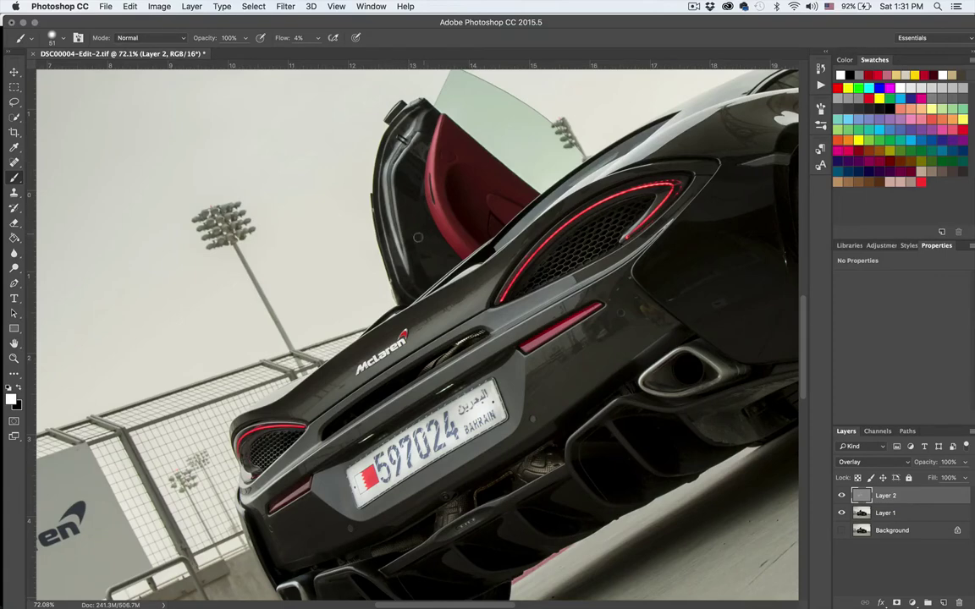
- Lighten the exhaust parts and diffuser edges beneath the licence plate with a brush of about 19 px
scroll(383, 213, down, 10)
scroll(383, 214, right, 3)
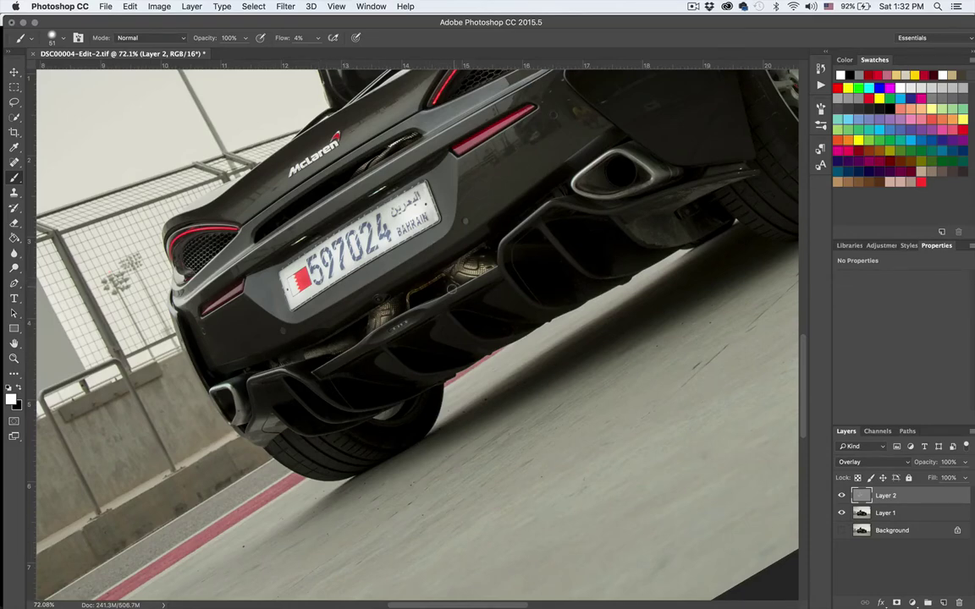
scroll(403, 261, up, 5)
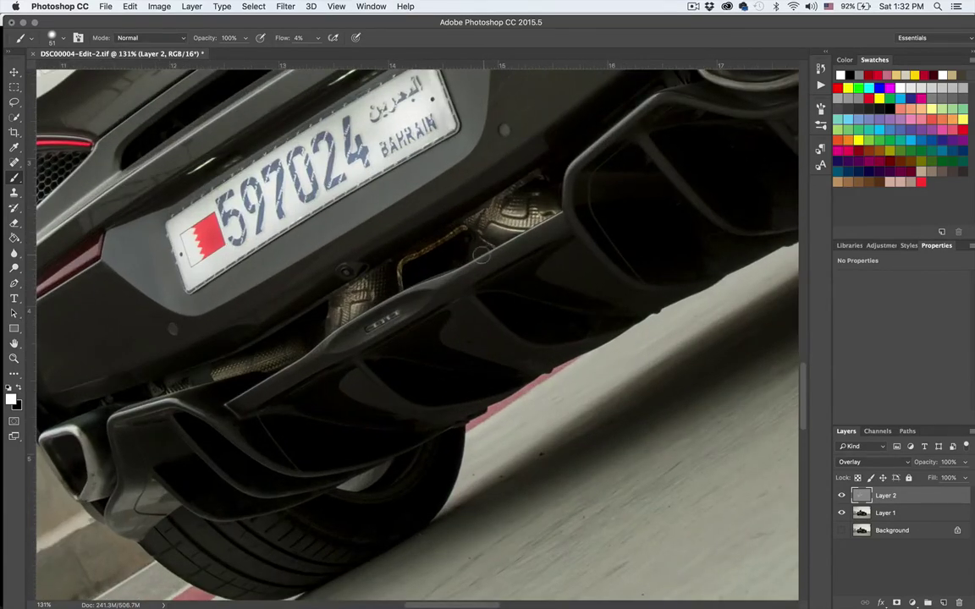
drag(482, 257, 471, 258)
drag(551, 120, 542, 119)
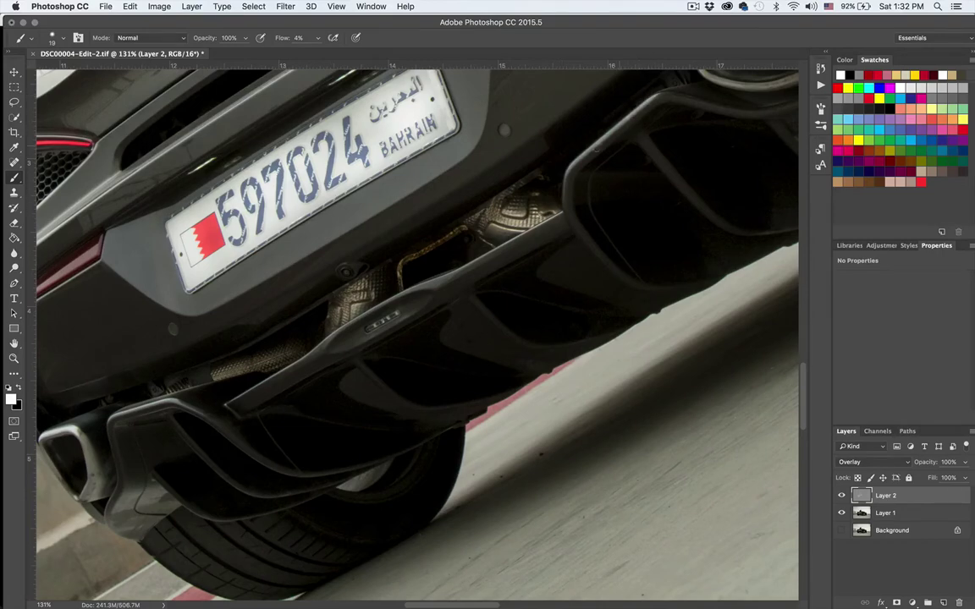
scroll(584, 212, down, 2)
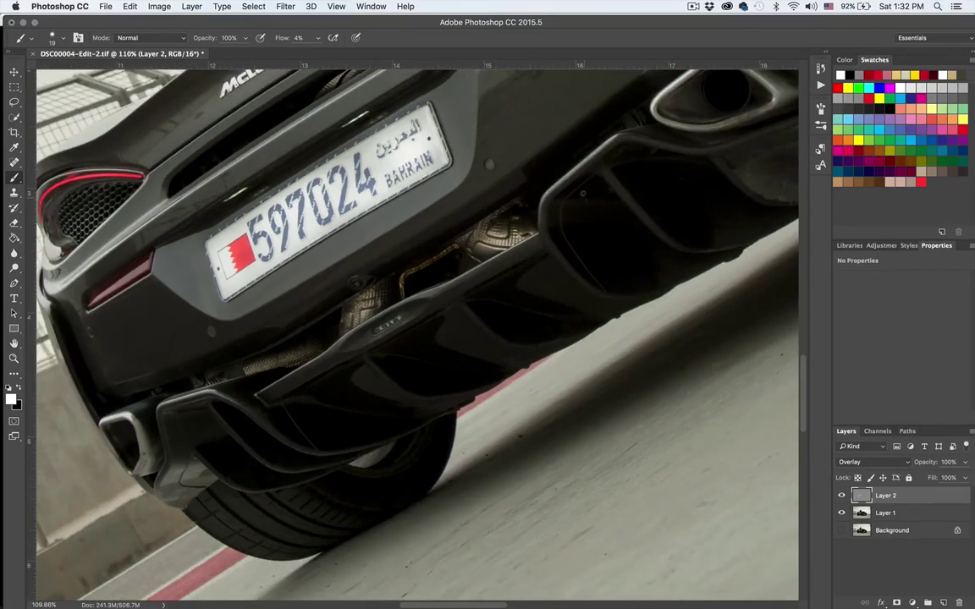
- Undo the last stroke and lighten the left exhaust surround and rear tyre, enlarging the brush from about 82 to 202 px
scroll(259, 250, left, 5)
scroll(294, 283, down, 5)
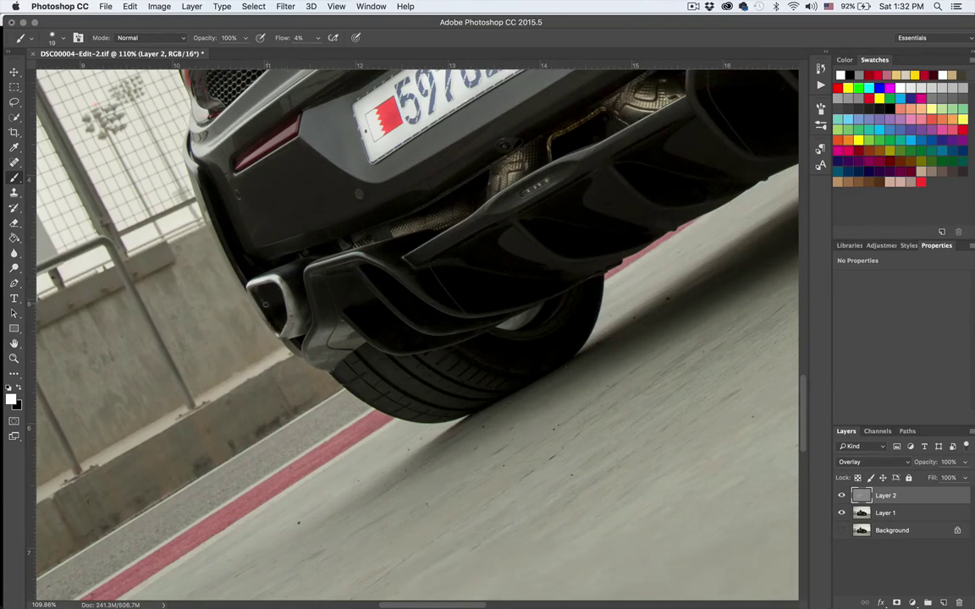
key(super+z)
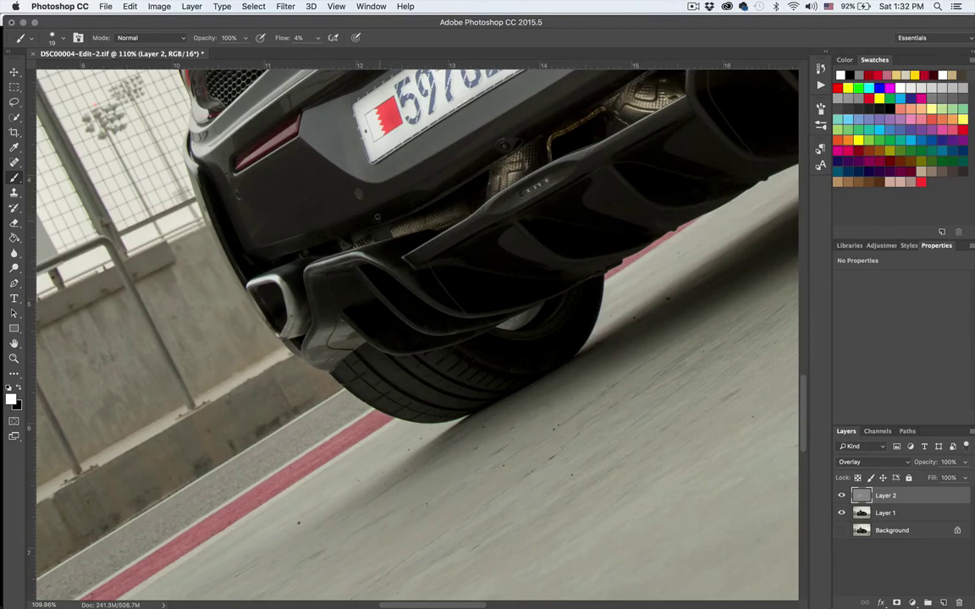
drag(311, 288, 335, 292)
mouse_move(345, 337)
mouse_down()
mouse_move(321, 342)
mouse_move(331, 342)
mouse_move(323, 357)
mouse_move(333, 366)
mouse_up()
mouse_move(520, 328)
mouse_down()
mouse_move(497, 353)
mouse_move(493, 344)
mouse_up()
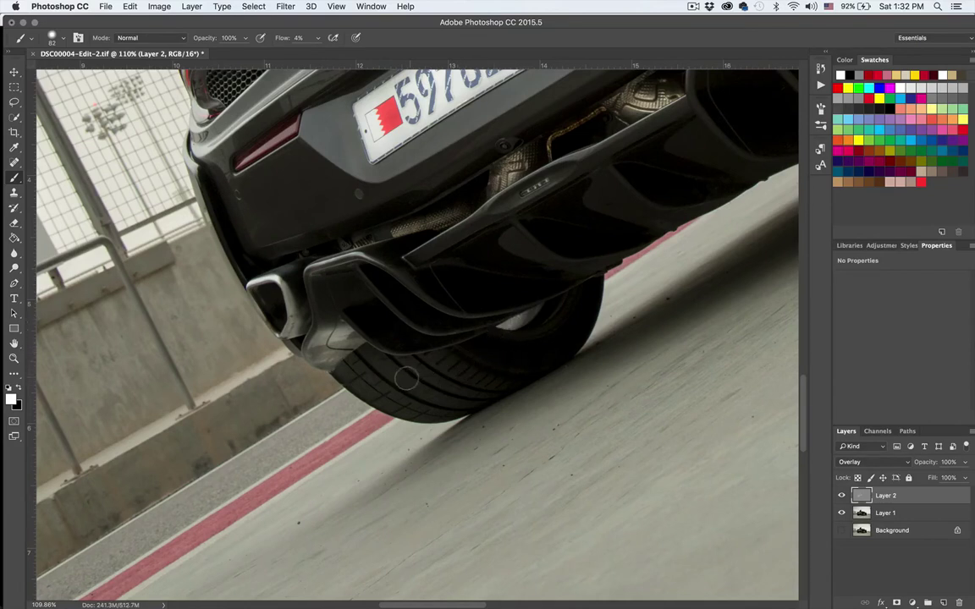
drag(445, 370, 485, 364)
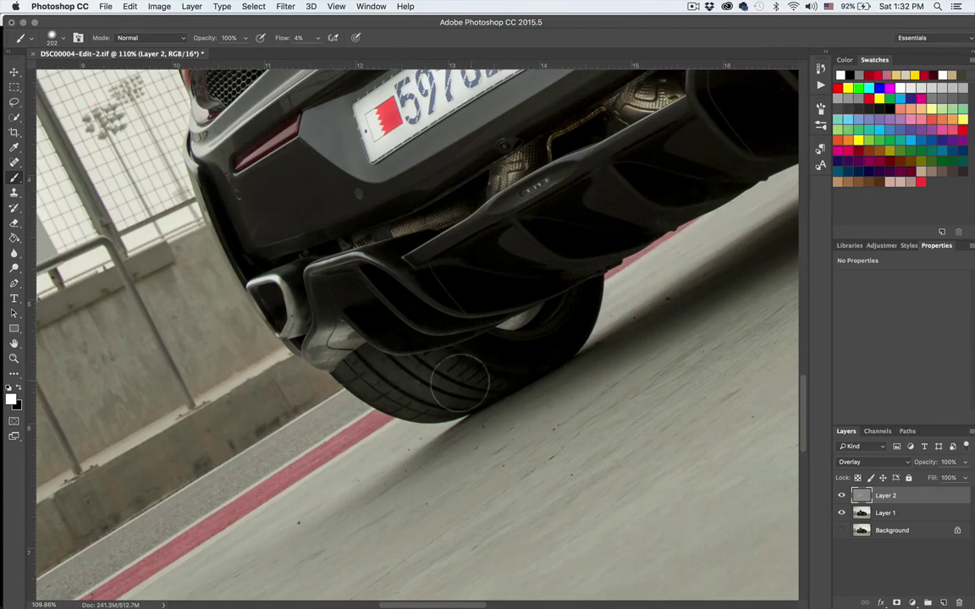
- Lighten the thin edges of the left diffuser fins and lower bumper with brushes of about 7 and 33 px
scroll(414, 347, down, 3)
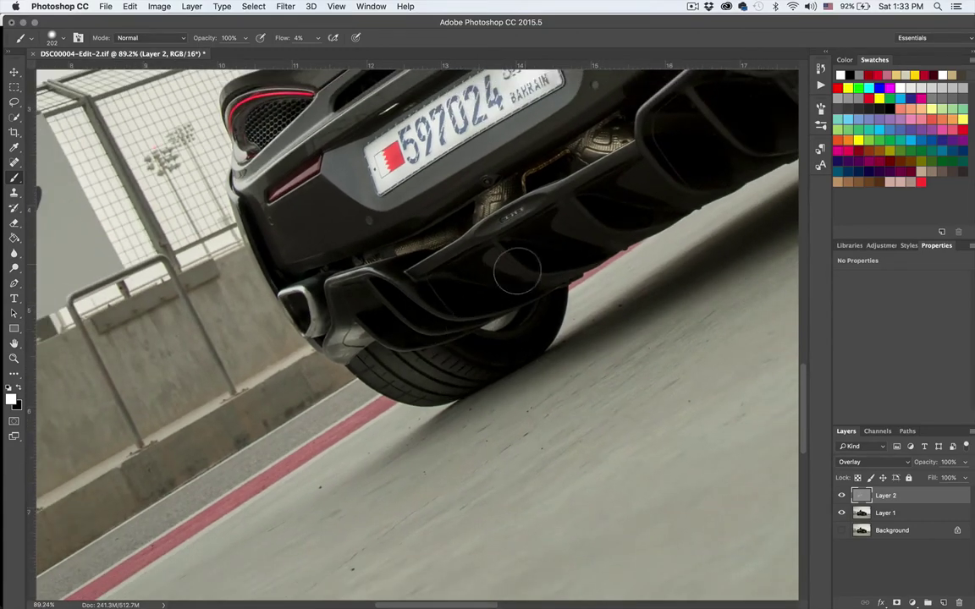
scroll(419, 330, up, 3)
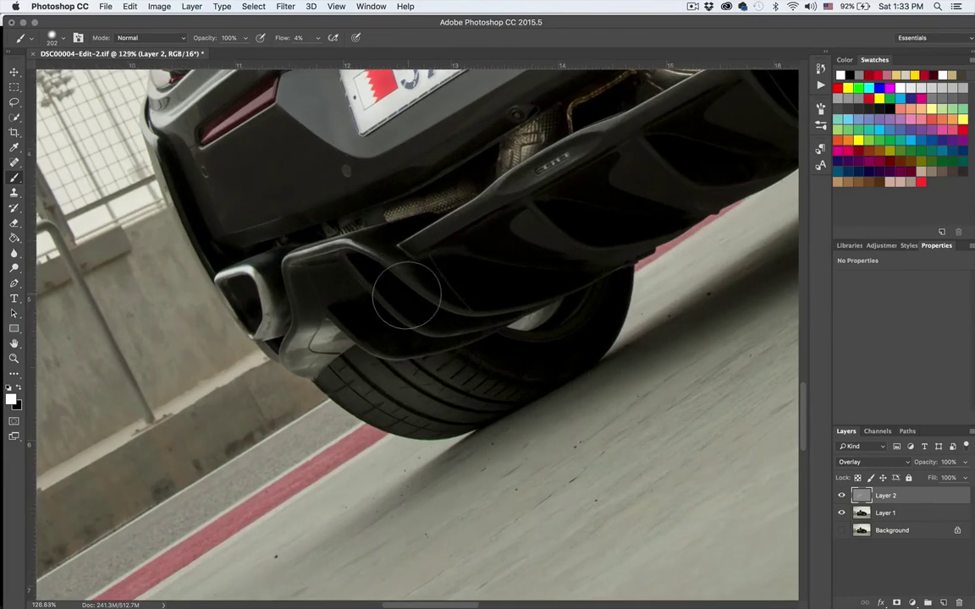
mouse_move(399, 316)
mouse_down()
mouse_move(347, 326)
mouse_move(288, 362)
mouse_move(298, 365)
mouse_up()
drag(352, 339, 315, 344)
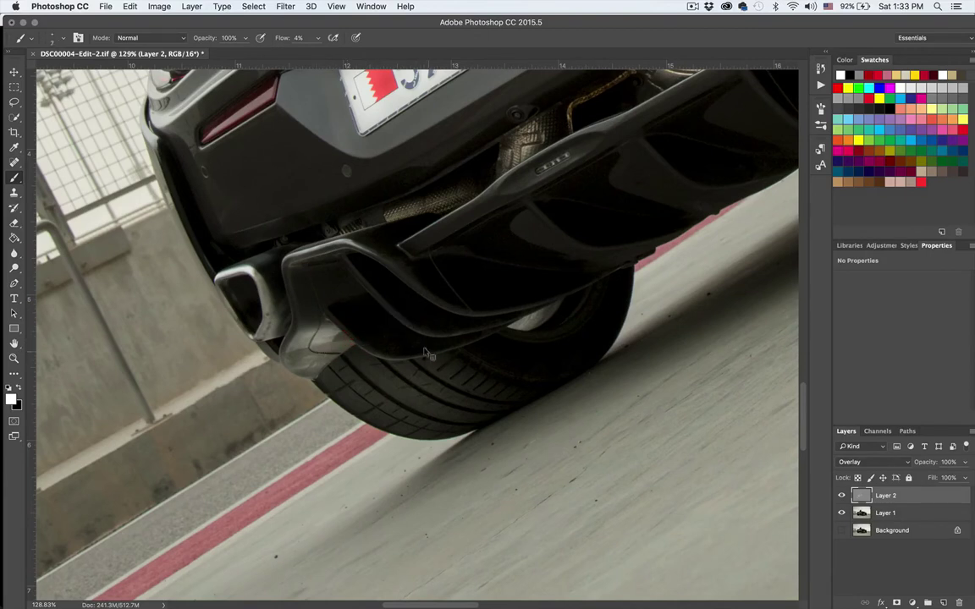
drag(390, 320, 405, 320)
drag(423, 203, 436, 203)
- Enlarge the brush to about 117 px, set its flow to 1% and softly lighten the rear bumper beside the licence plate
scroll(315, 240, down, 6)
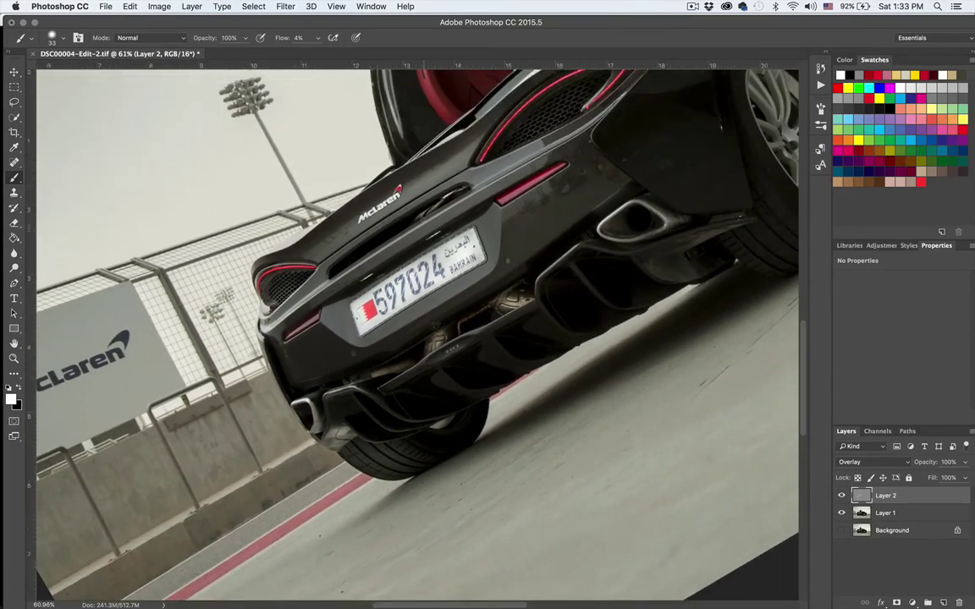
drag(424, 226, 392, 266)
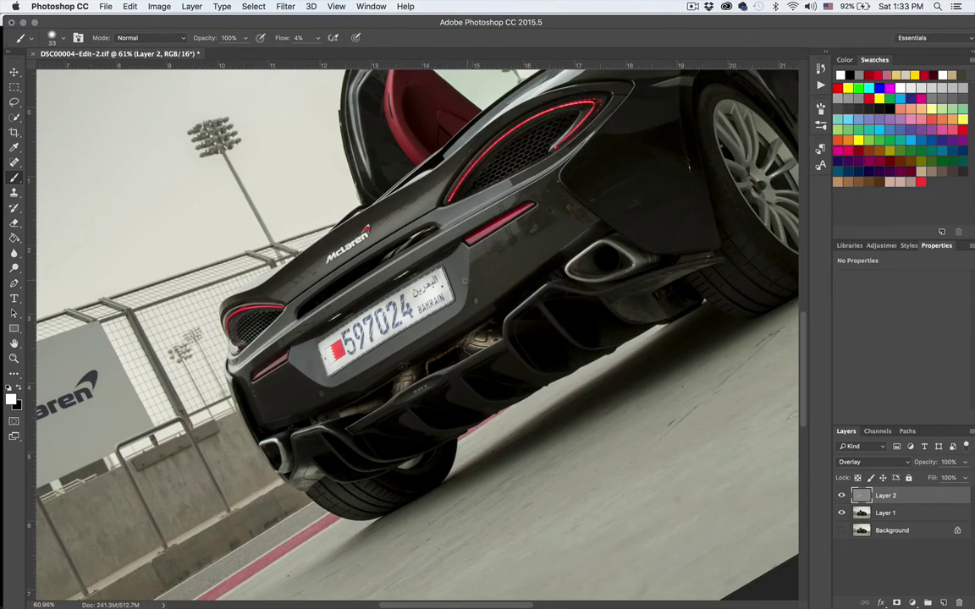
mouse_move(454, 277)
mouse_down()
mouse_move(496, 264)
mouse_move(455, 256)
mouse_move(460, 283)
mouse_move(421, 335)
mouse_up()
click(318, 38)
drag(317, 53, 315, 54)
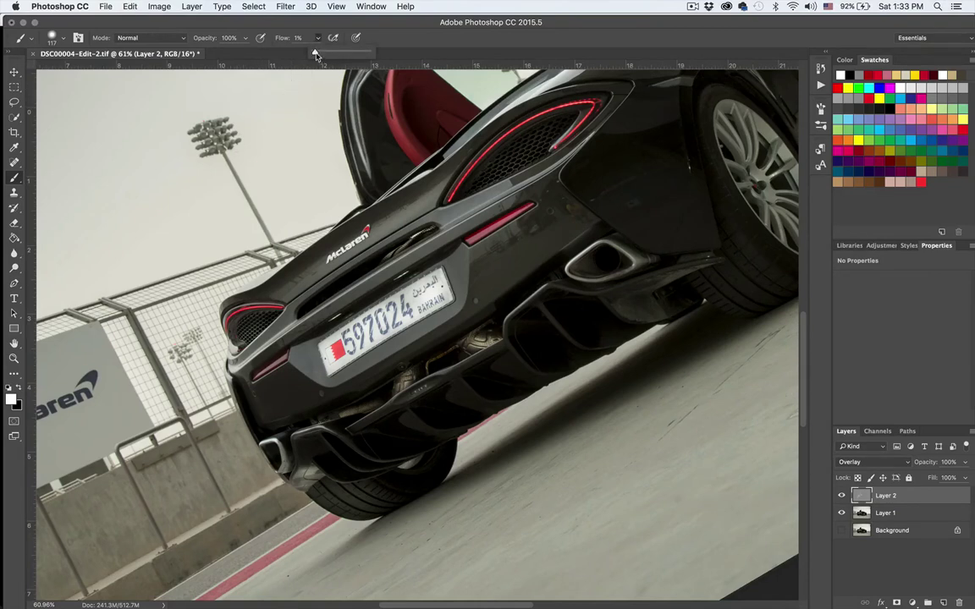
click(299, 363)
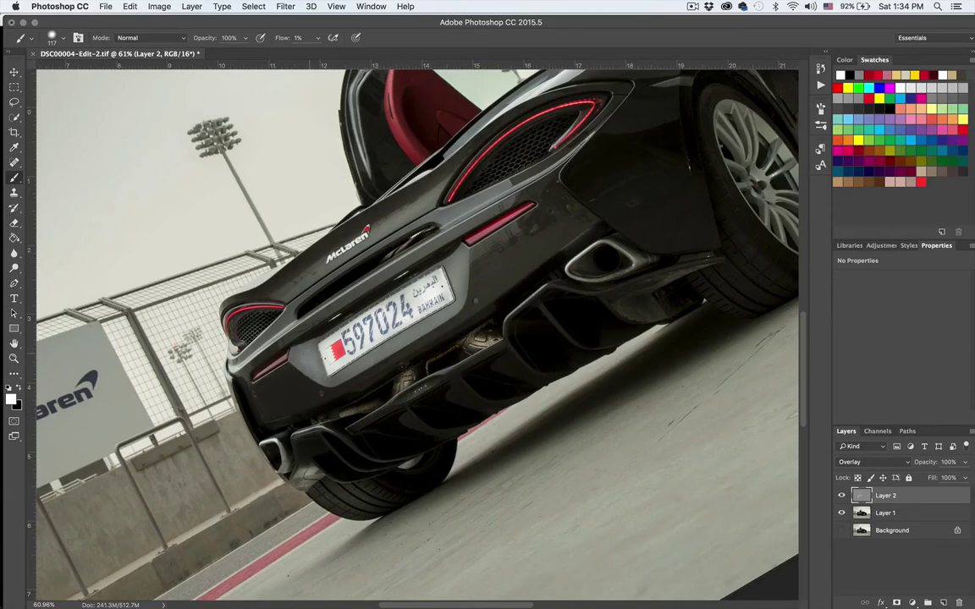
- Compare the car's rear with and without the dodge layer by switching Layer 2 off and on
scroll(450, 277, up, 2)
scroll(450, 278, down, 4)
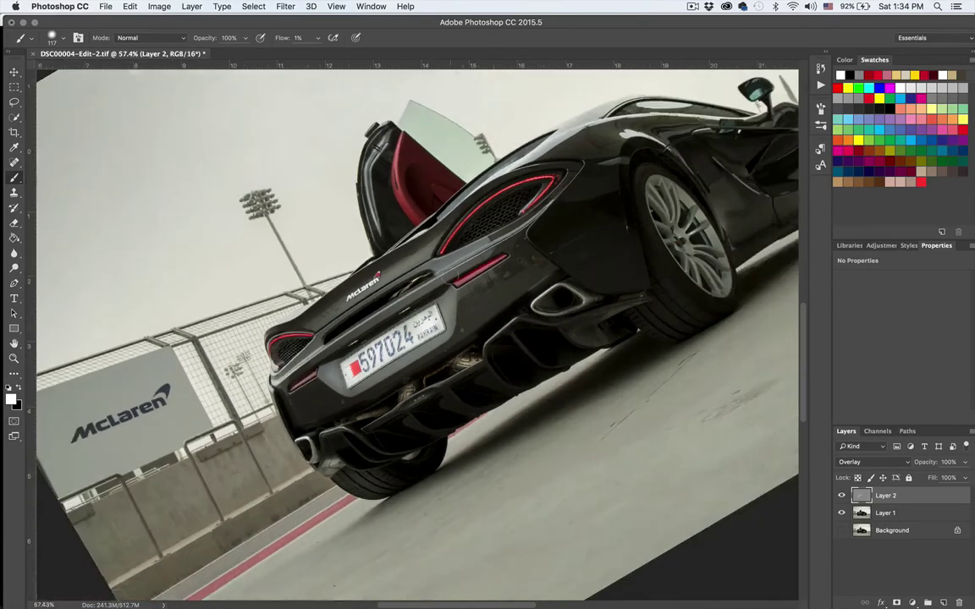
click(842, 495)
click(842, 495)
click(842, 496)
click(841, 495)
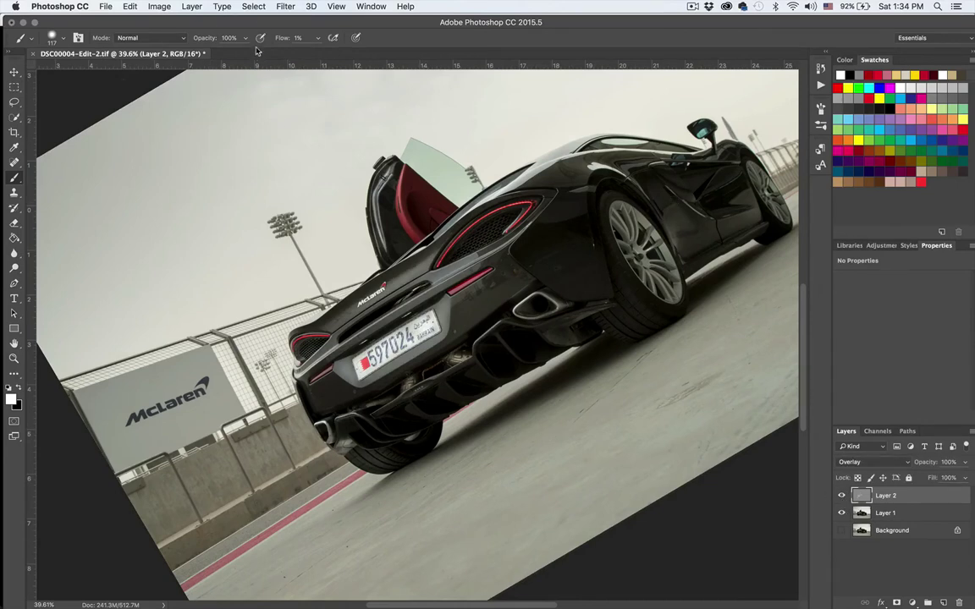
- Set the brush flow to 4% and lighten the rear wheel's hub and lower spokes with brushes of about 28 and 55 px
click(317, 38)
click(296, 43)
click(295, 39)
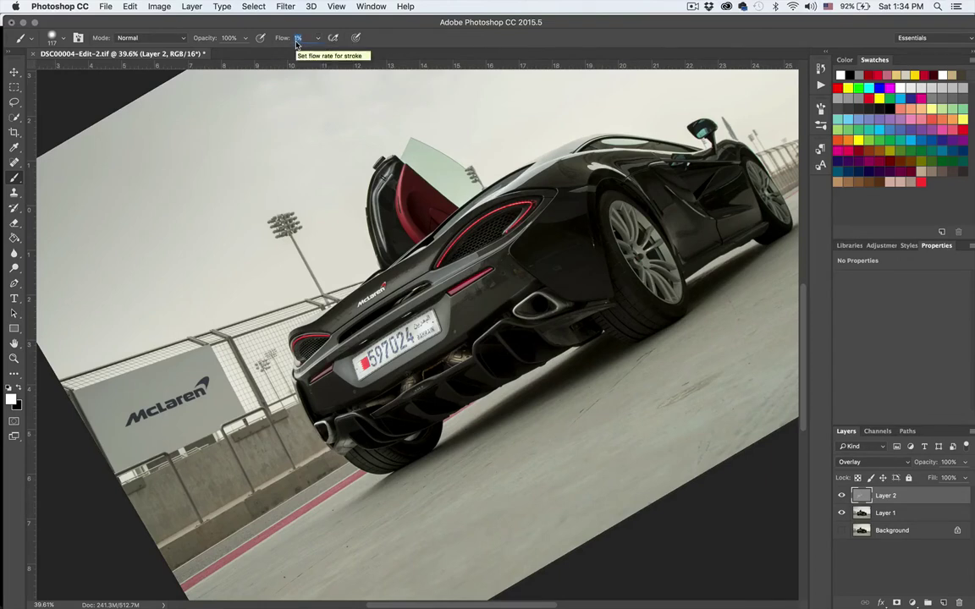
text(4)
scroll(338, 262, up, 4)
scroll(338, 261, right, 5)
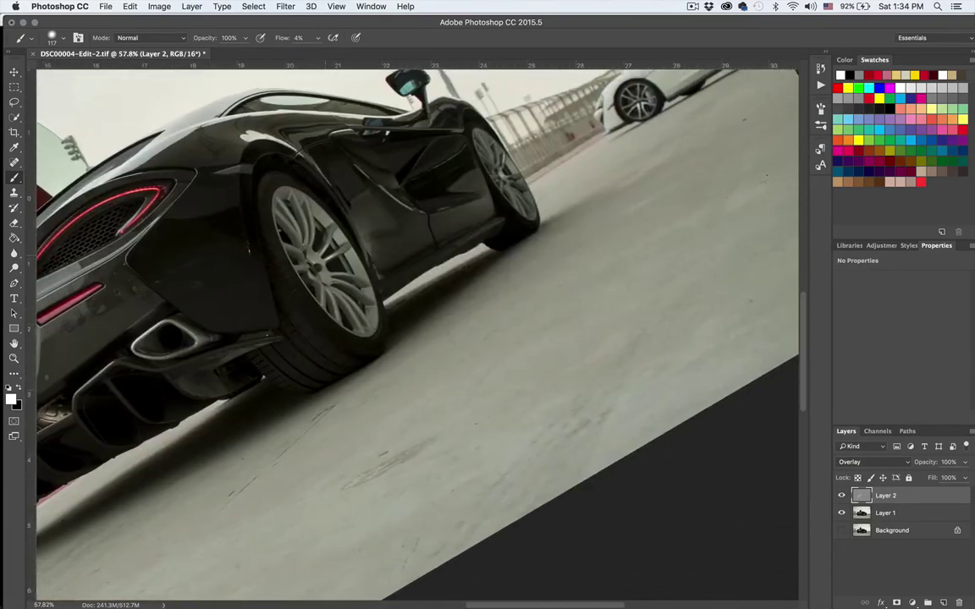
scroll(246, 279, up, 2)
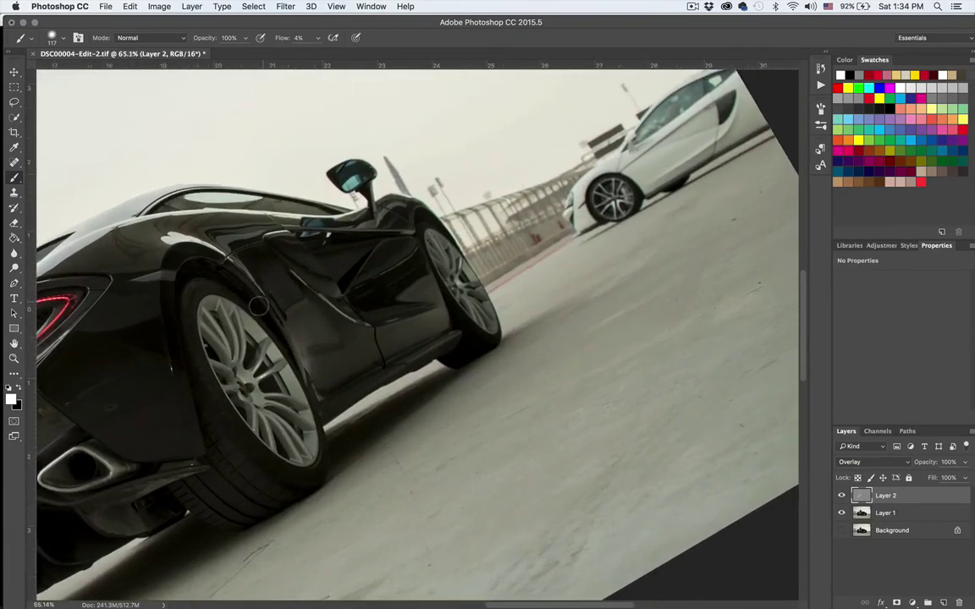
scroll(260, 307, up, 4)
scroll(259, 307, up, 4)
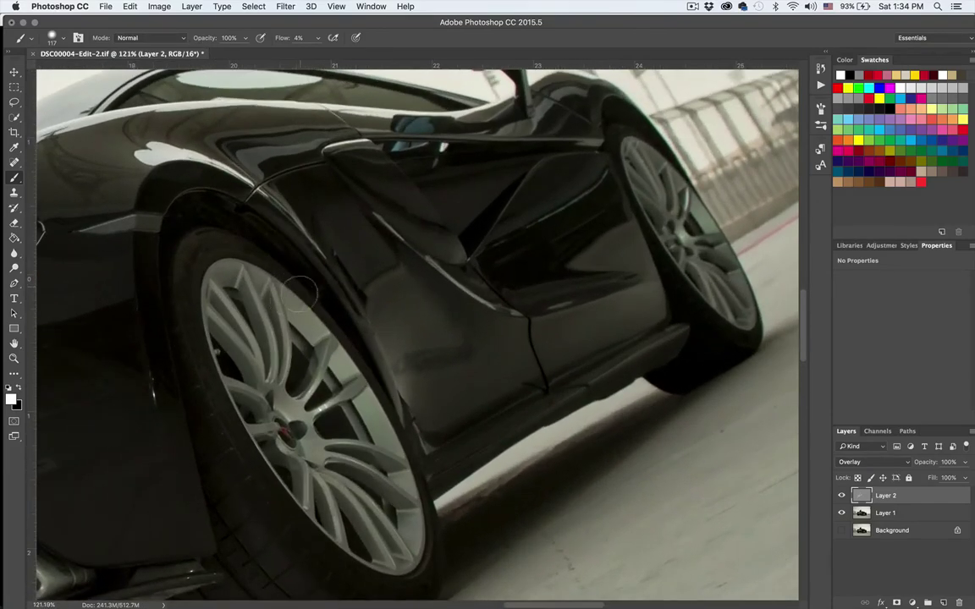
mouse_move(309, 396)
mouse_down()
mouse_move(298, 385)
mouse_move(299, 400)
mouse_up()
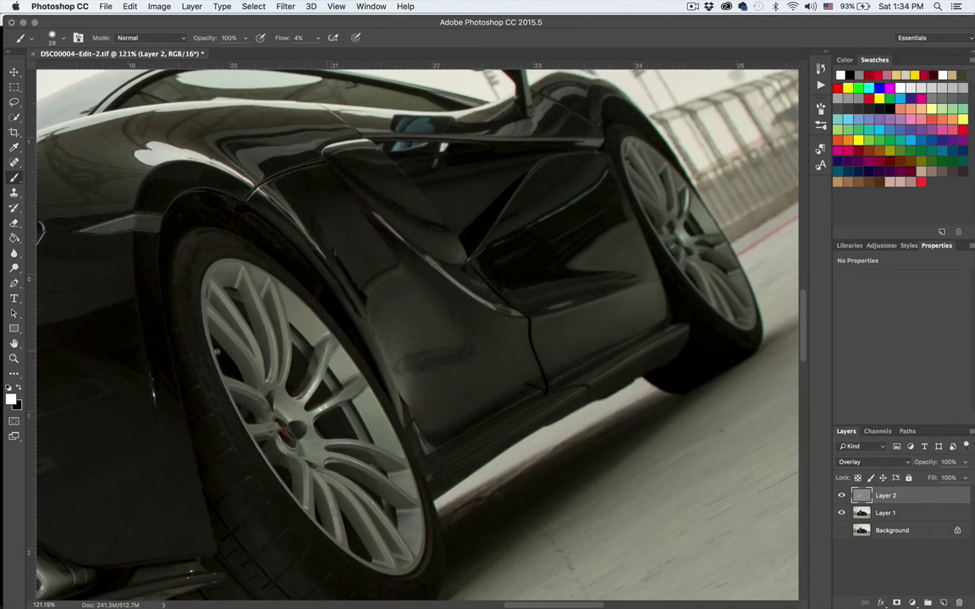
drag(303, 405, 319, 398)
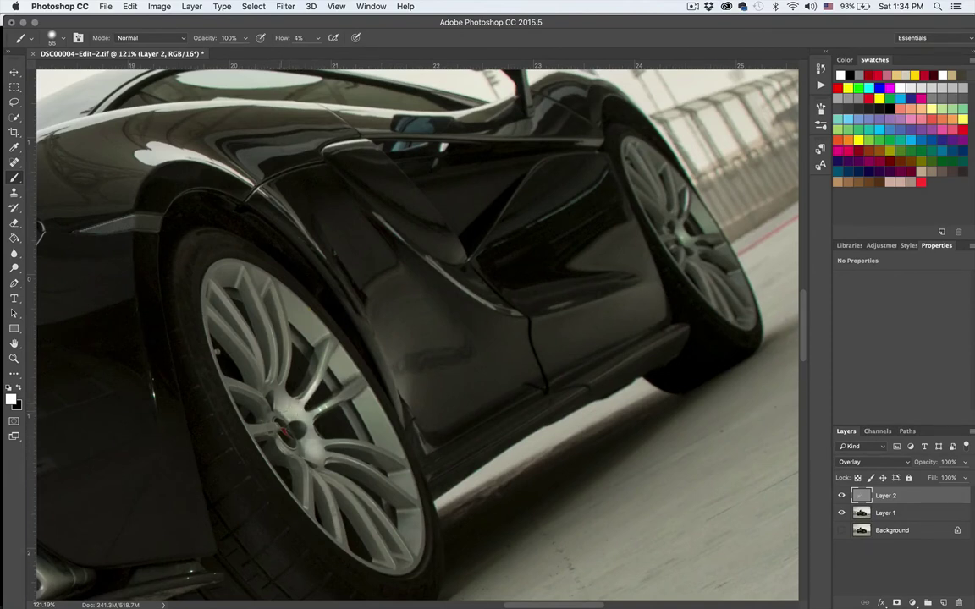
mouse_move(327, 463)
mouse_down()
mouse_move(292, 417)
mouse_move(299, 452)
mouse_up()
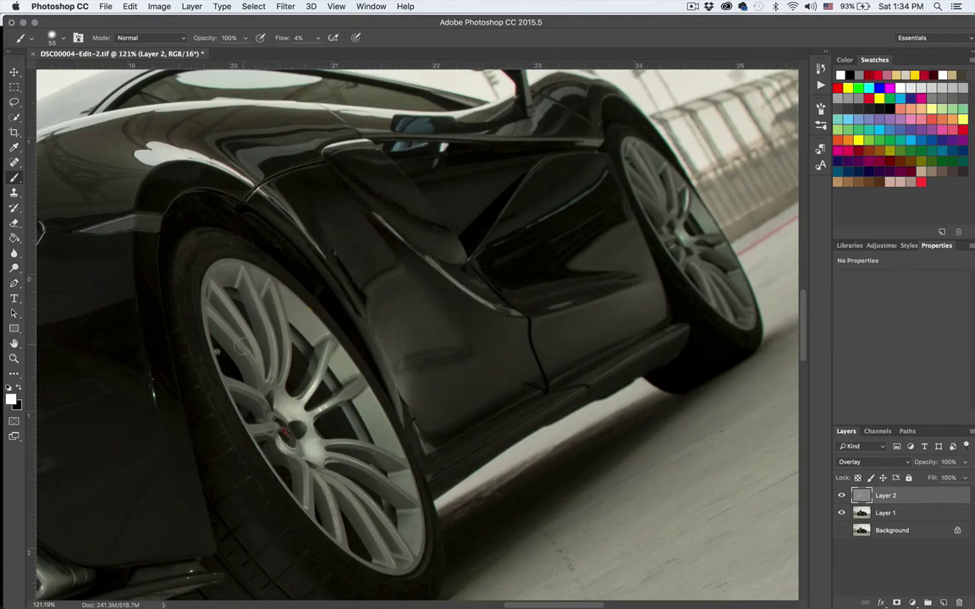
- Lighten the upper spokes of the rear wheel with brushes of about 33 and 19 px, and undo the last stroke
drag(243, 349, 230, 352)
drag(205, 275, 238, 332)
drag(211, 287, 237, 322)
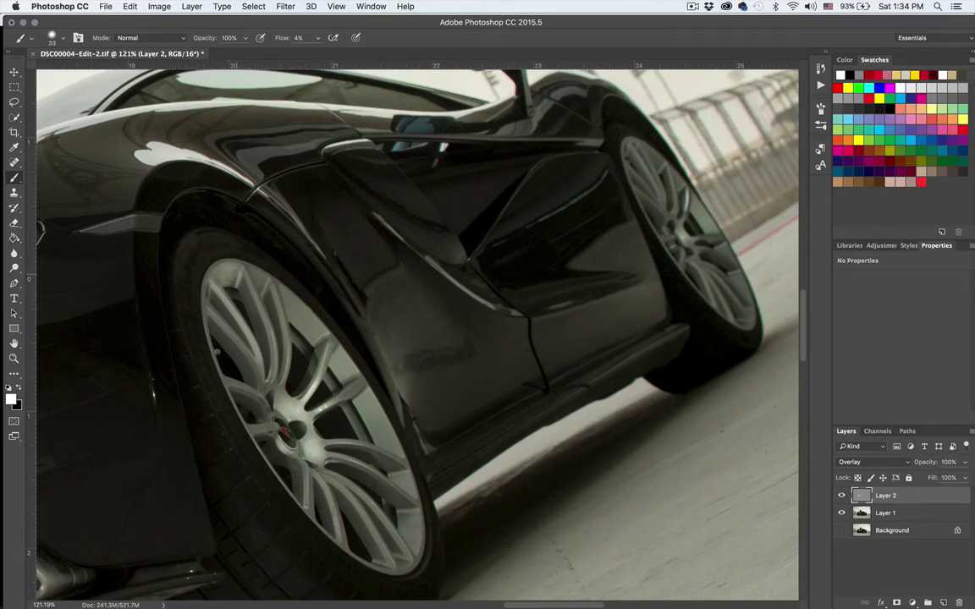
drag(248, 278, 241, 274)
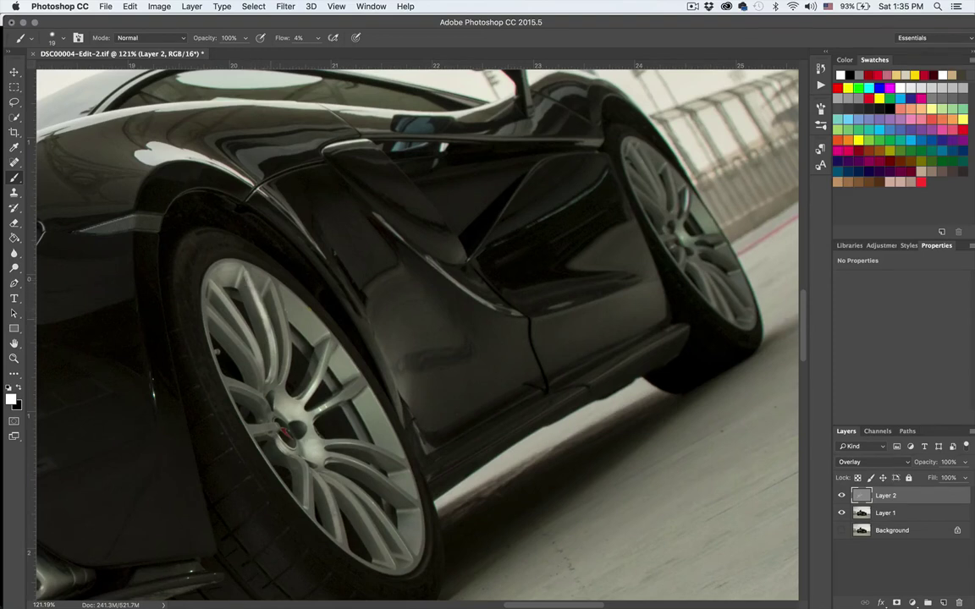
key(super+z)
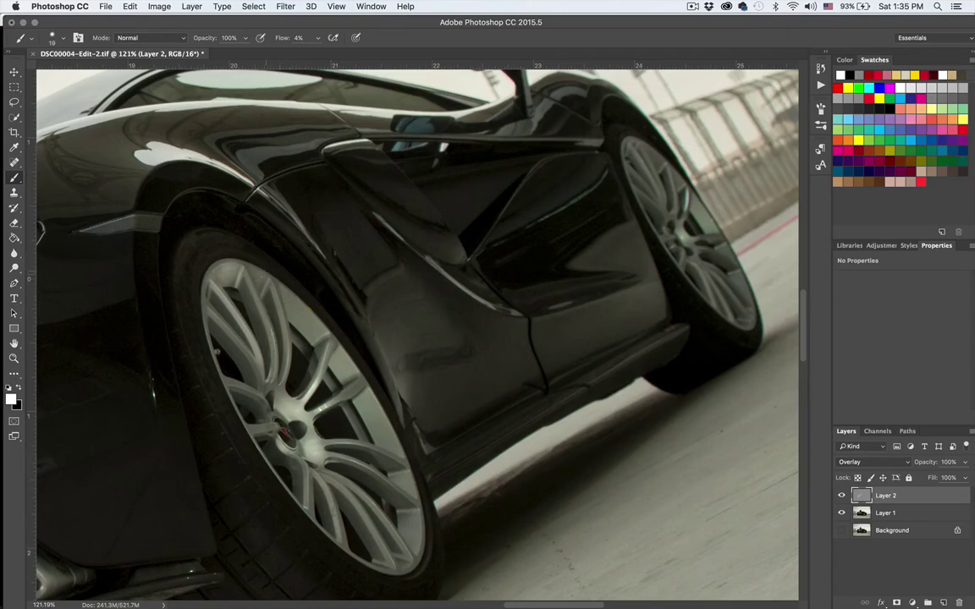
- Undo the last stroke and lighten the lower spokes of the rear wheel with a brush of about 35 px
key(r)
drag(214, 390, 128, 170)
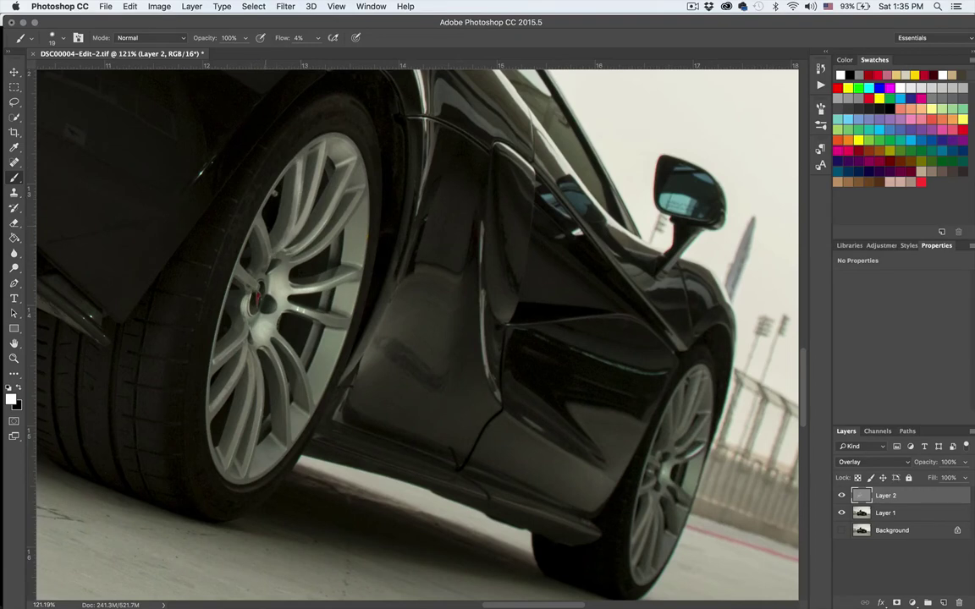
key(super+z)
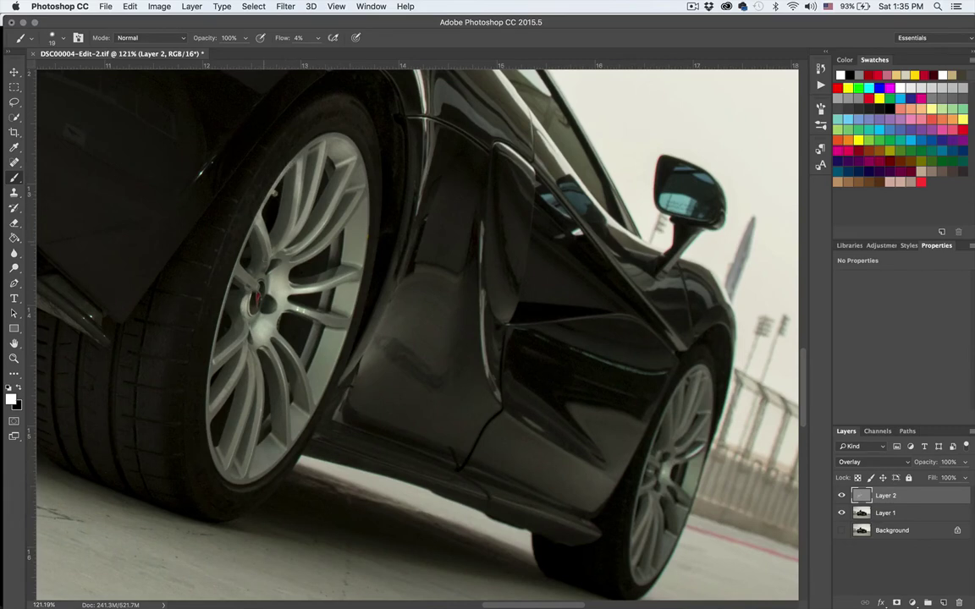
mouse_move(250, 328)
mouse_down()
mouse_move(279, 327)
mouse_move(217, 367)
mouse_up()
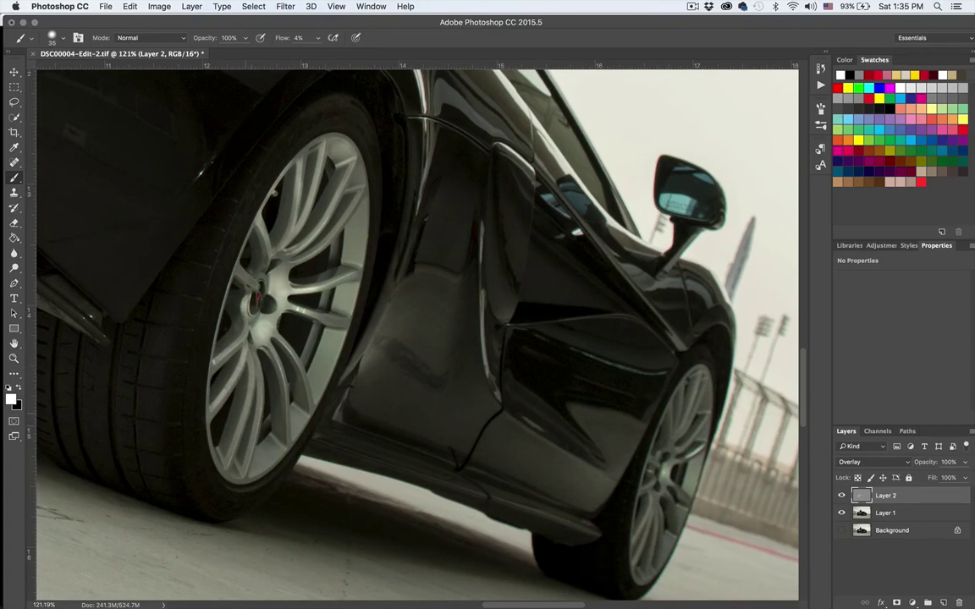
drag(221, 469, 246, 404)
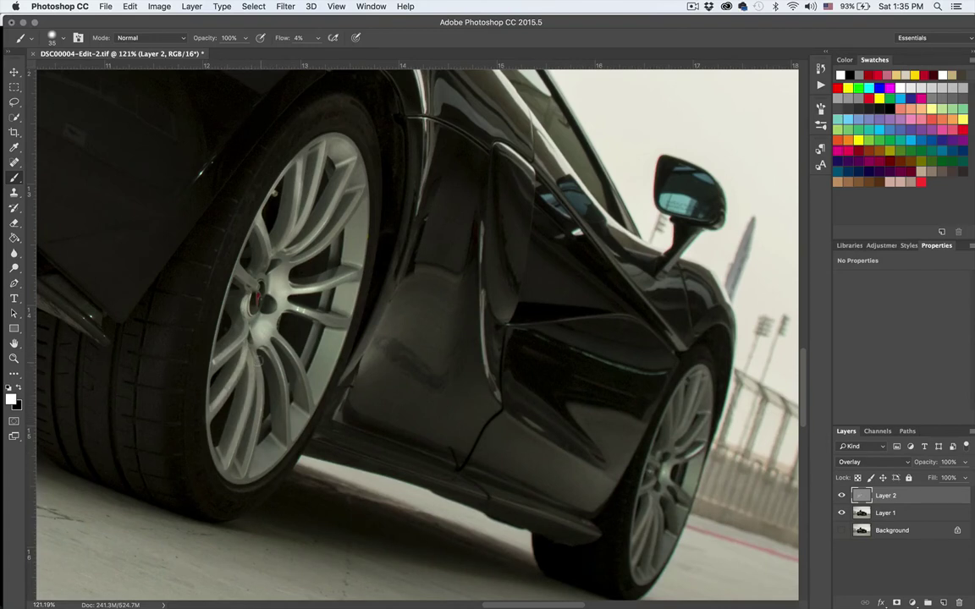
drag(247, 465, 222, 417)
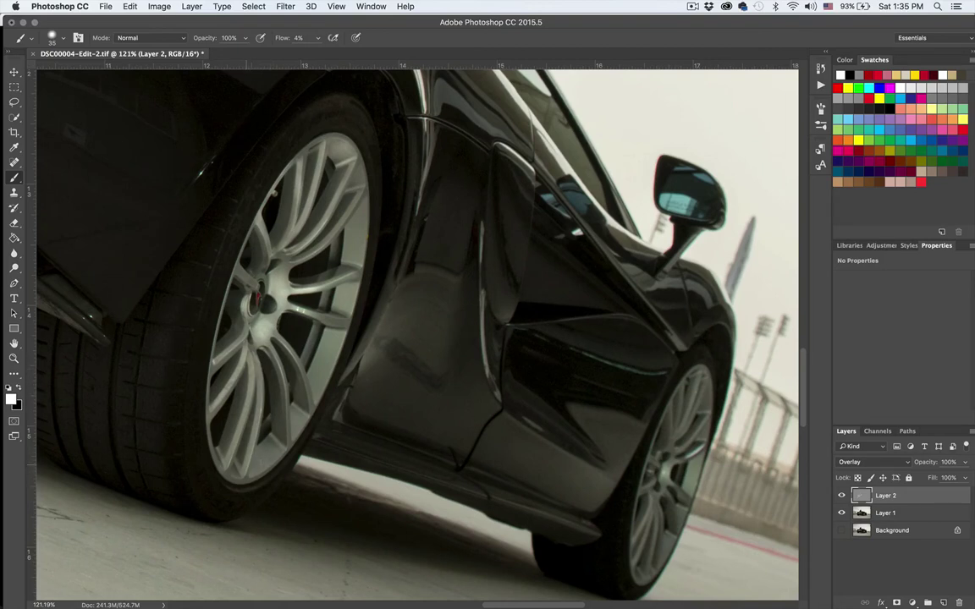
- Lighten the rear wheel's inner rim and spokes with a brush of about 66 px, and reduce the brush to about 33 px
drag(272, 453, 293, 445)
mouse_move(273, 452)
mouse_down()
mouse_move(261, 454)
mouse_move(277, 442)
mouse_move(237, 470)
mouse_move(214, 451)
mouse_move(192, 373)
mouse_move(222, 320)
mouse_up()
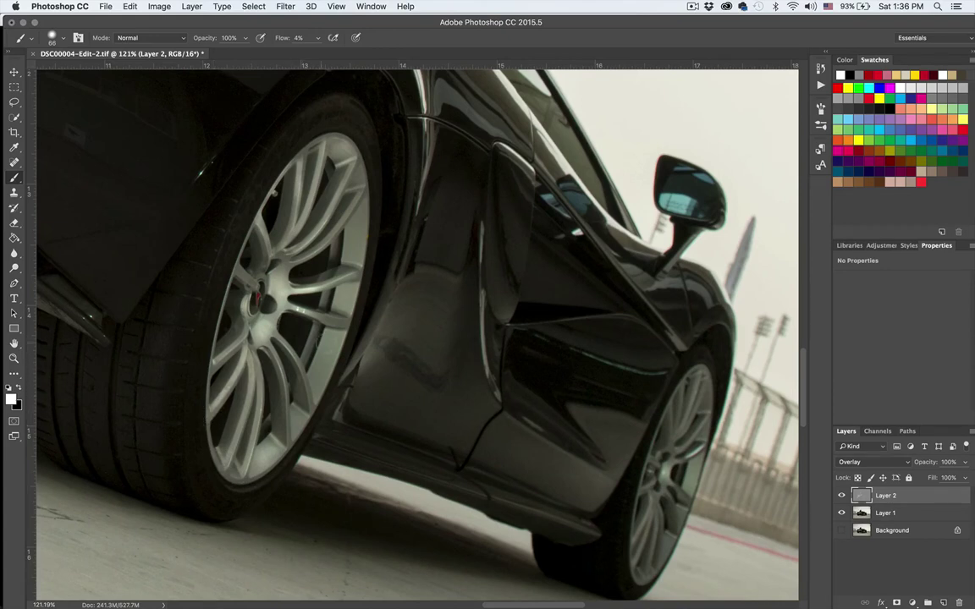
mouse_move(331, 339)
mouse_down()
mouse_move(293, 328)
mouse_move(298, 314)
mouse_move(278, 358)
mouse_move(287, 413)
mouse_move(265, 378)
mouse_move(270, 362)
mouse_move(289, 347)
mouse_move(337, 339)
mouse_up()
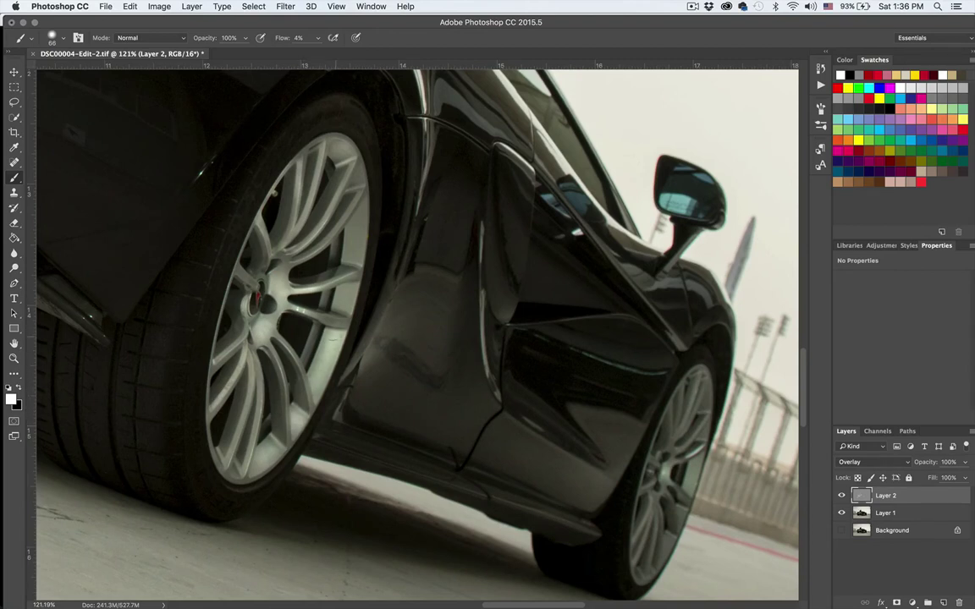
mouse_move(310, 269)
mouse_down()
mouse_move(326, 199)
mouse_move(315, 215)
mouse_move(318, 150)
mouse_move(318, 227)
mouse_up()
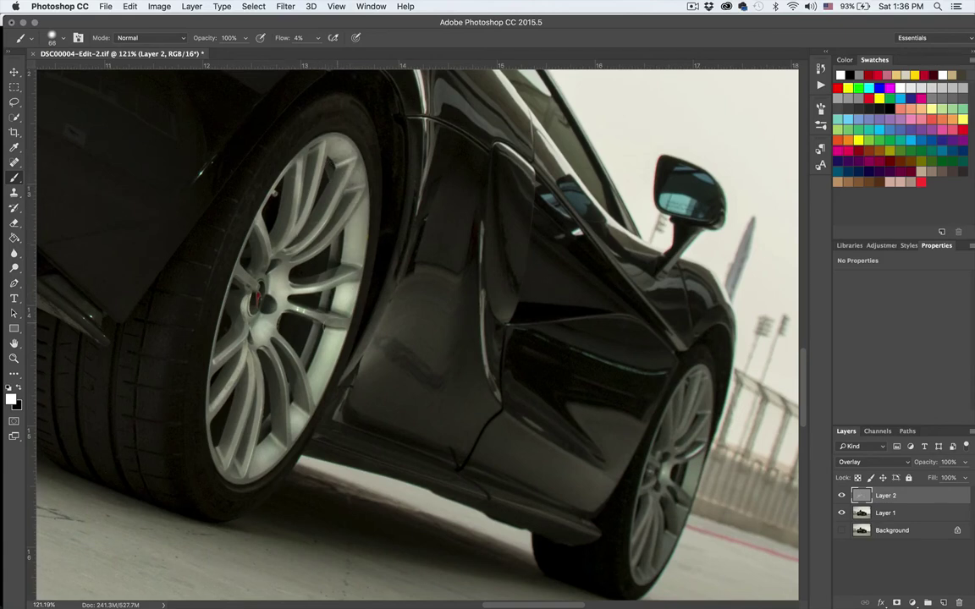
drag(333, 322, 266, 272)
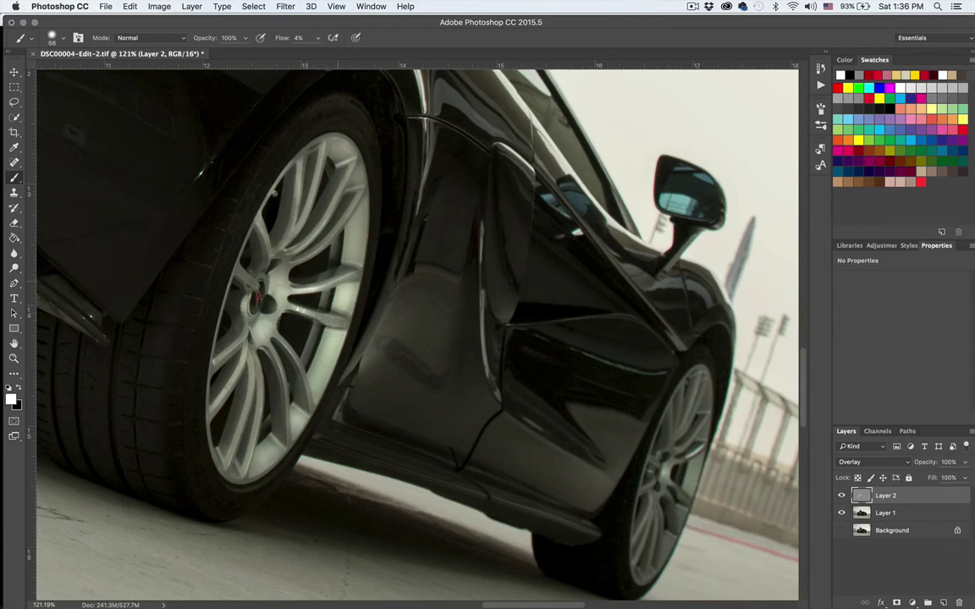
drag(326, 285, 312, 284)
- Compare the brightened rear wheel with the earlier state by switching Layer 2 off and on
scroll(418, 335, down, 10)
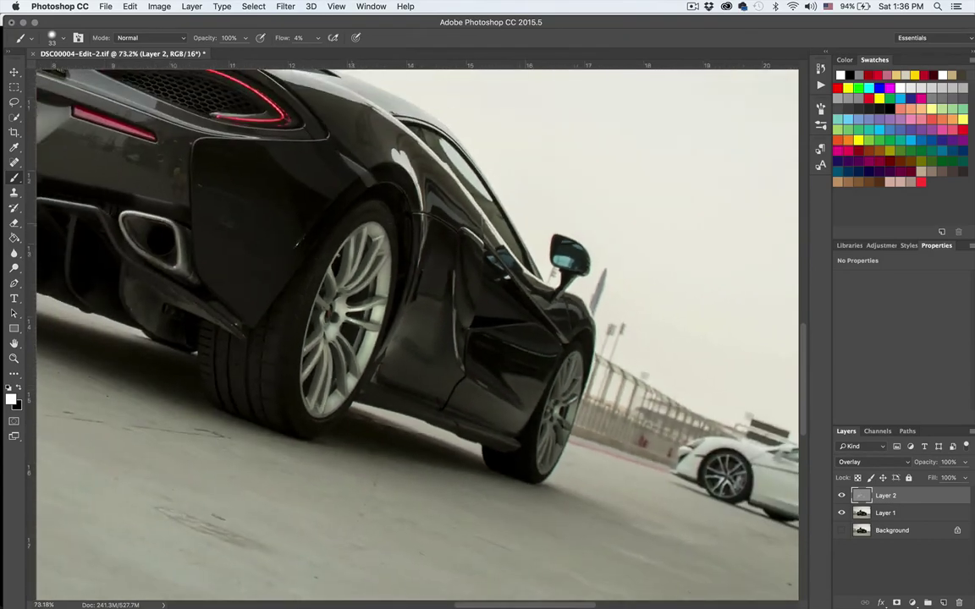
click(842, 495)
click(842, 495)
click(841, 495)
click(842, 495)
- Enlarge the brush to about 228 px and lighten the rear tyre's tread
scroll(338, 337, up, 6)
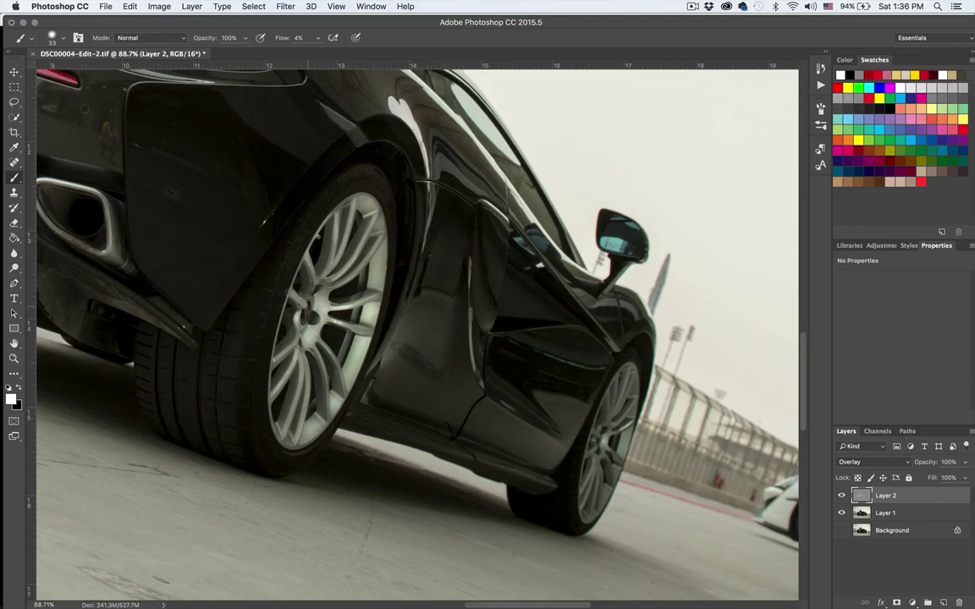
scroll(293, 312, down, 4)
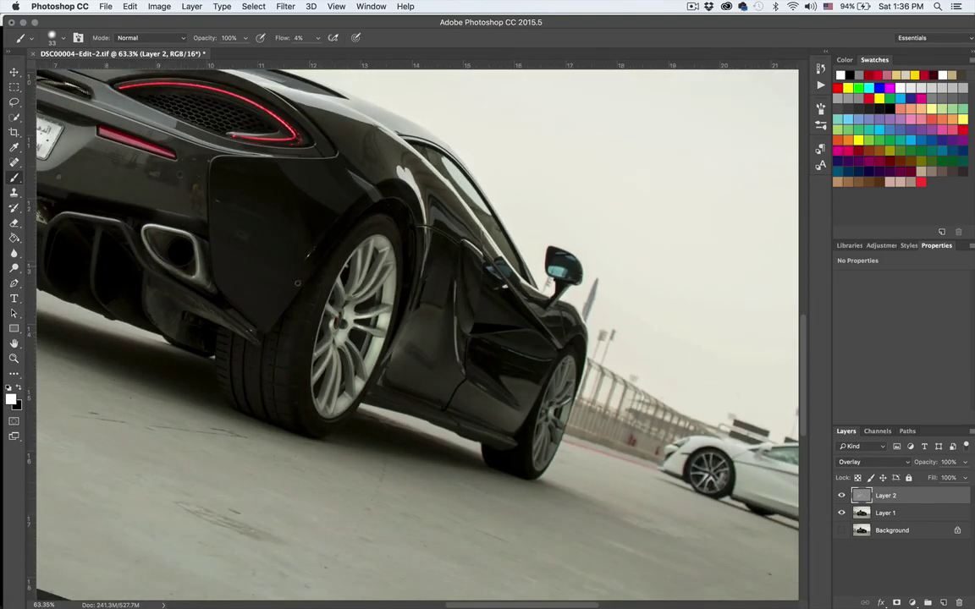
drag(261, 367, 298, 369)
mouse_move(243, 333)
mouse_down()
mouse_move(259, 334)
mouse_move(240, 349)
mouse_move(238, 372)
mouse_up()
- Lighten the side panel behind the door and the lower door with brushes of about 228 and 173 px
key(super+minus)
scroll(339, 352, up, 5)
mouse_move(443, 288)
mouse_down()
mouse_move(408, 305)
mouse_move(440, 277)
mouse_up()
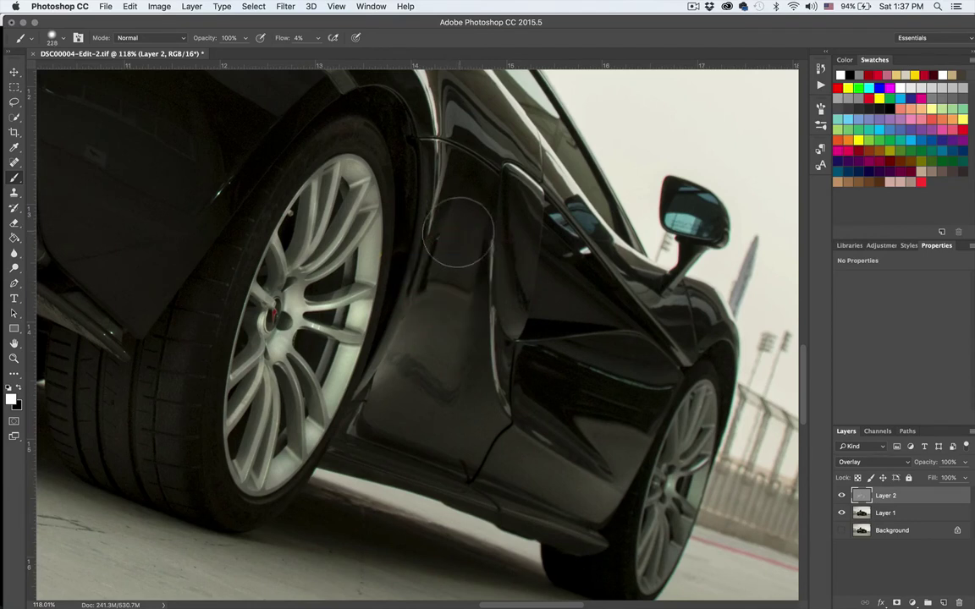
mouse_move(427, 337)
mouse_down()
mouse_move(426, 397)
mouse_move(453, 421)
mouse_move(460, 243)
mouse_move(433, 299)
mouse_move(461, 420)
mouse_move(500, 419)
mouse_move(525, 351)
mouse_up()
scroll(544, 277, down, 2)
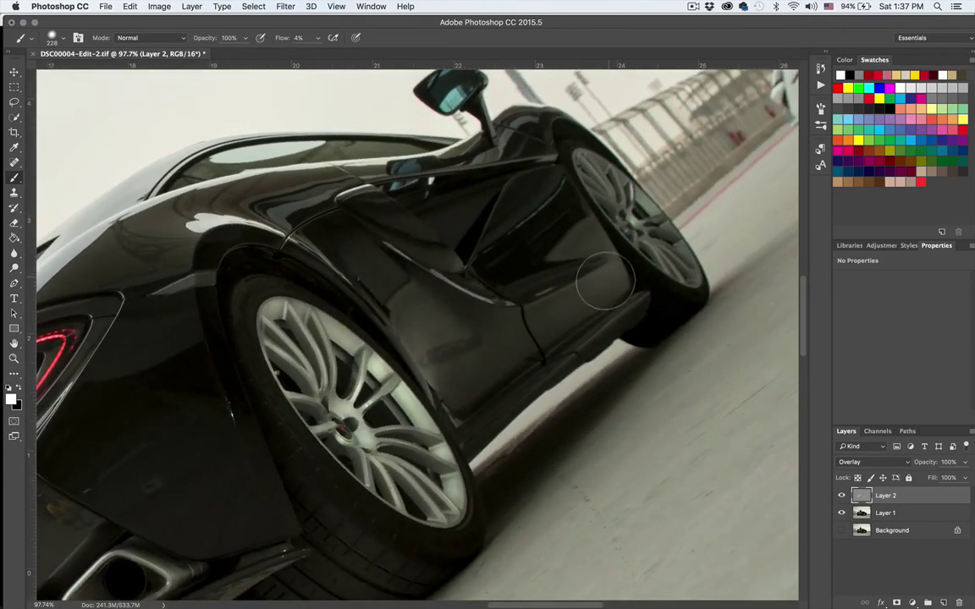
drag(608, 289, 590, 292)
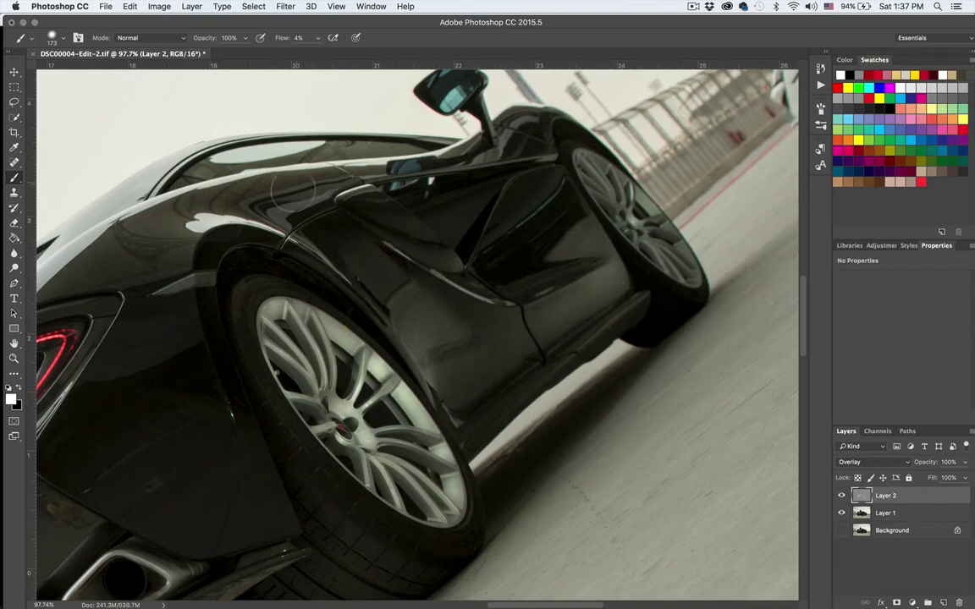
- Reduce the brush to about 103 px and brighten the highlight along the rear fender above the taillight
drag(294, 196, 278, 210)
scroll(277, 210, left, 10)
scroll(278, 209, up, 2)
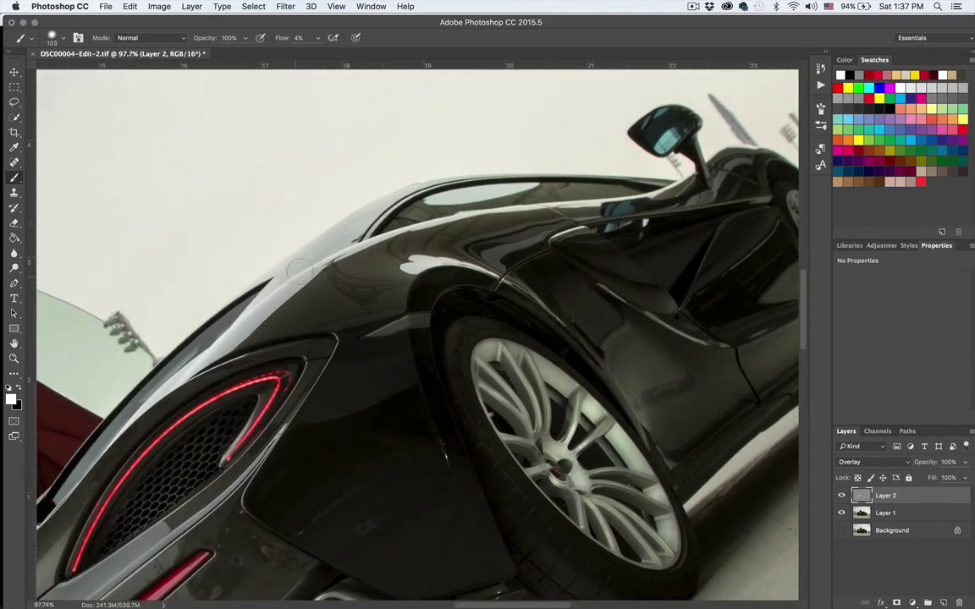
mouse_move(265, 305)
mouse_down()
mouse_move(231, 338)
mouse_move(337, 241)
mouse_move(176, 381)
mouse_up()
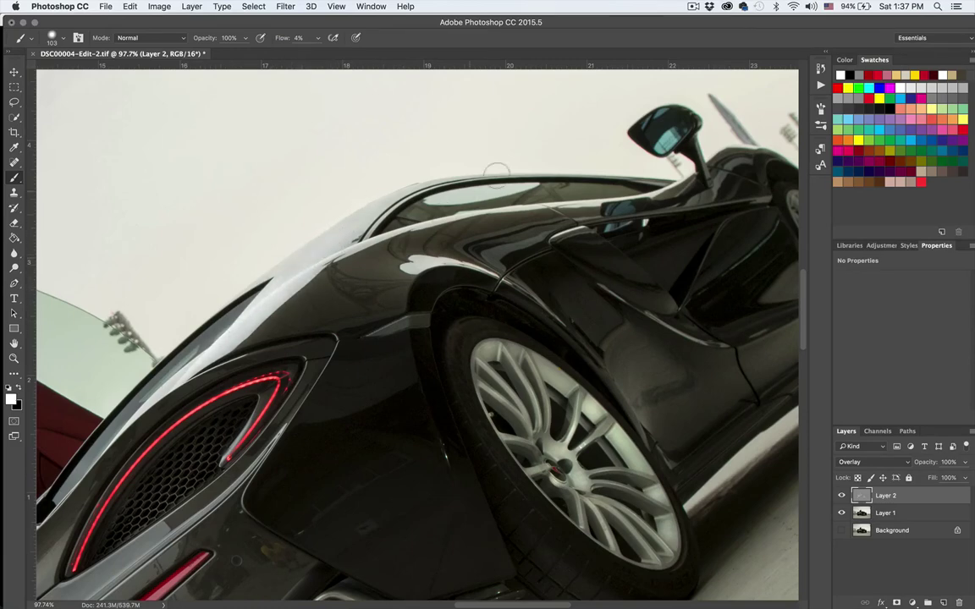
- Lighten the front wheel's hub and spokes, enlarging the brush from about 103 to 129 px
key(super+minus)
drag(603, 201, 352, 226)
key(super+plus)
scroll(477, 228, up, 5)
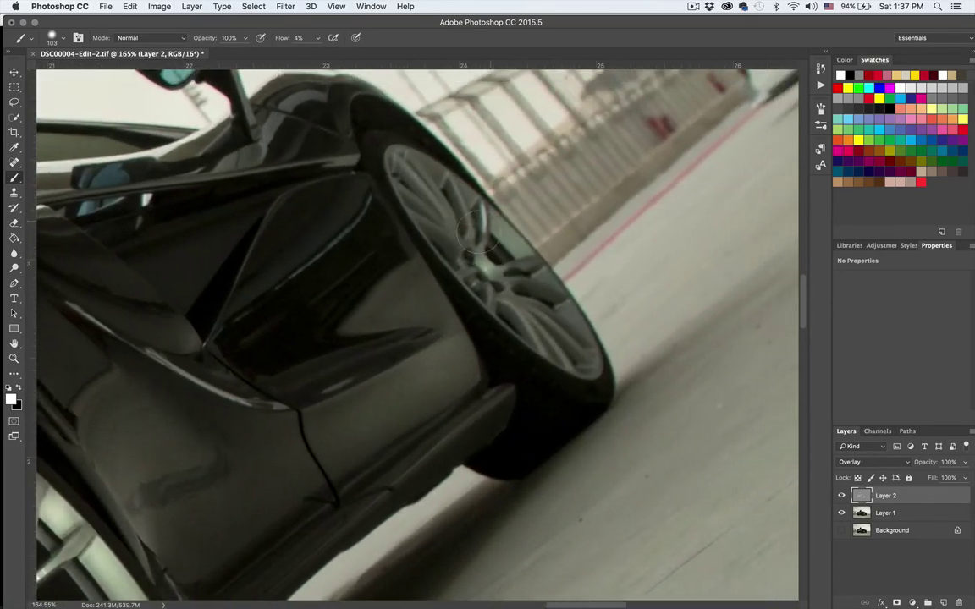
mouse_move(474, 246)
mouse_down()
mouse_move(483, 246)
mouse_move(389, 199)
mouse_move(373, 169)
mouse_move(448, 280)
mouse_move(550, 343)
mouse_move(449, 237)
mouse_move(373, 190)
mouse_move(542, 330)
mouse_move(402, 196)
mouse_move(466, 241)
mouse_move(525, 310)
mouse_up()
scroll(529, 310, down, 2)
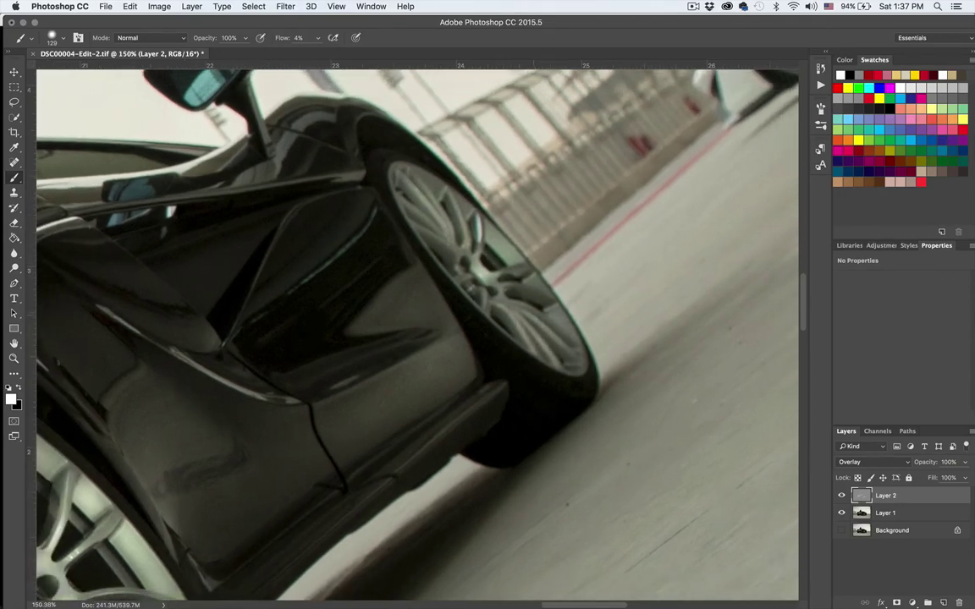
- Rotate the canvas view back towards level and review the retouching on the whole car
scroll(474, 269, down, 8)
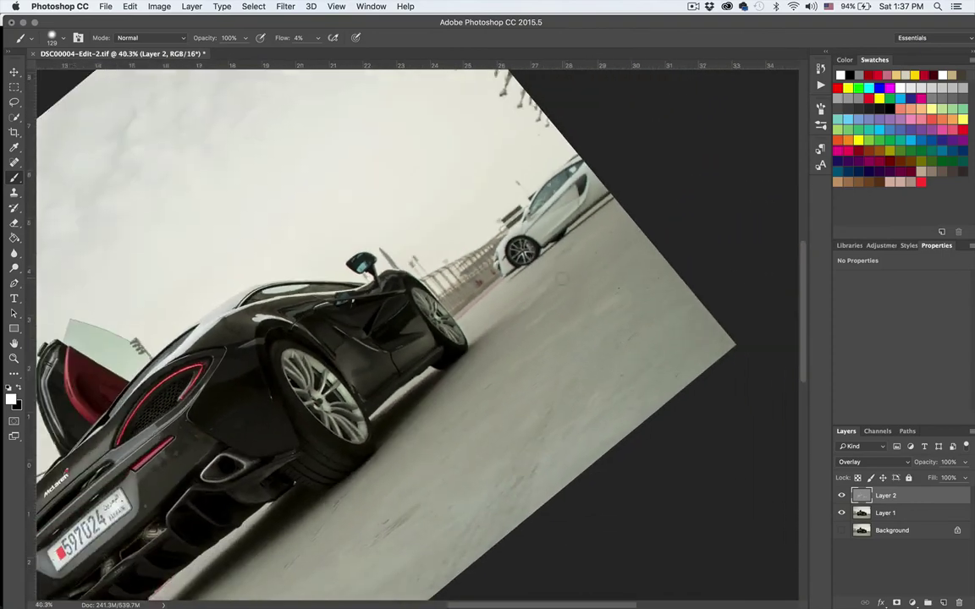
scroll(584, 288, down, 5)
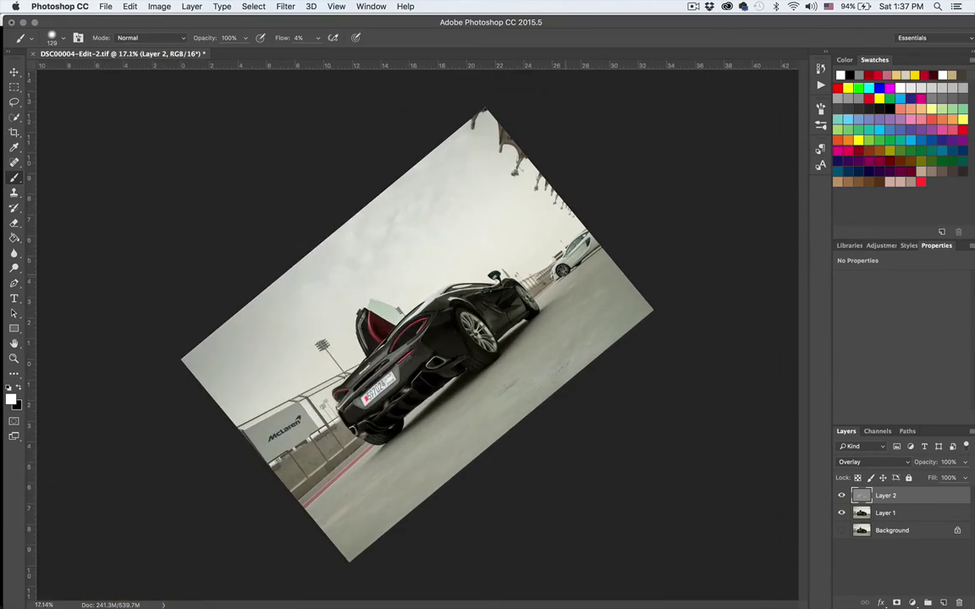
scroll(565, 288, up, 1)
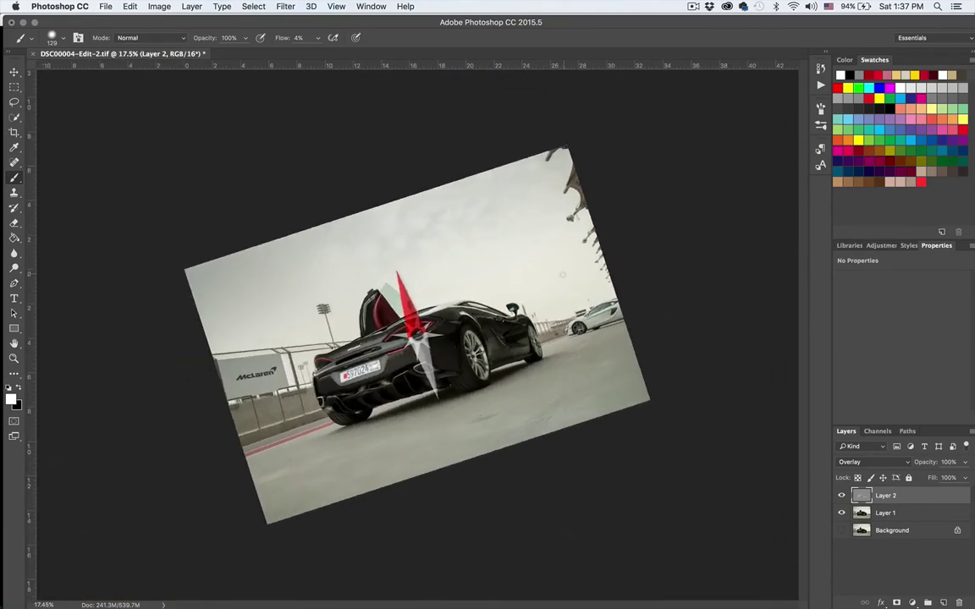
scroll(566, 275, up, 2)
scroll(564, 275, up, 6)
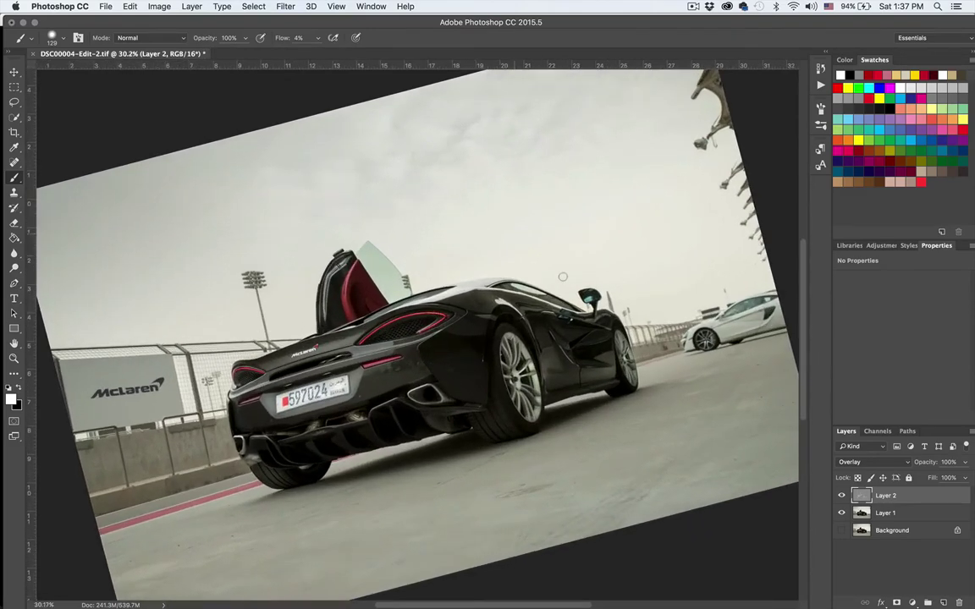
- Reduce the brush to 45 px and lighten the exhaust tip beside the rear wheel and the adjoining diffuser edges
scroll(415, 381, up, 10)
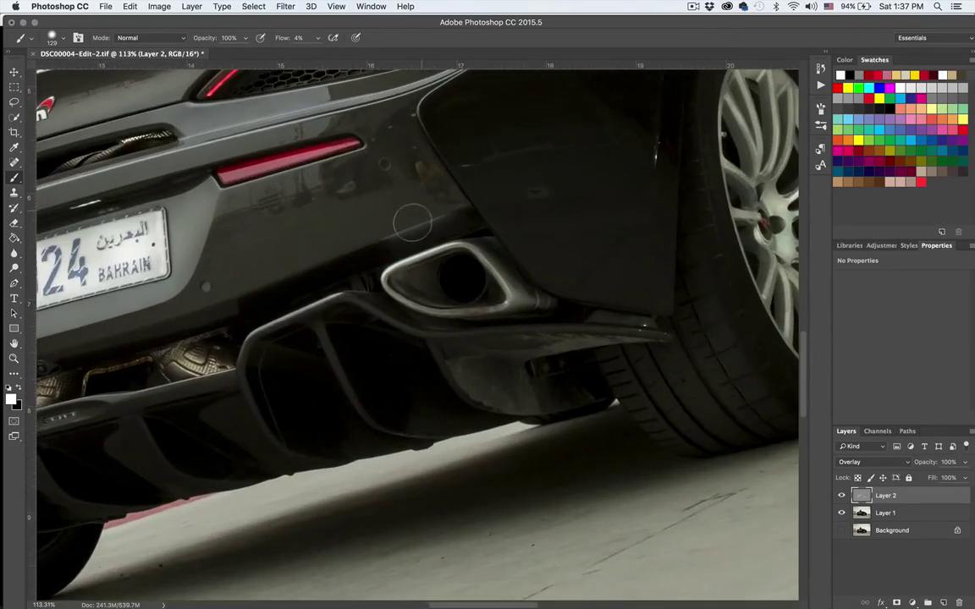
drag(412, 223, 382, 223)
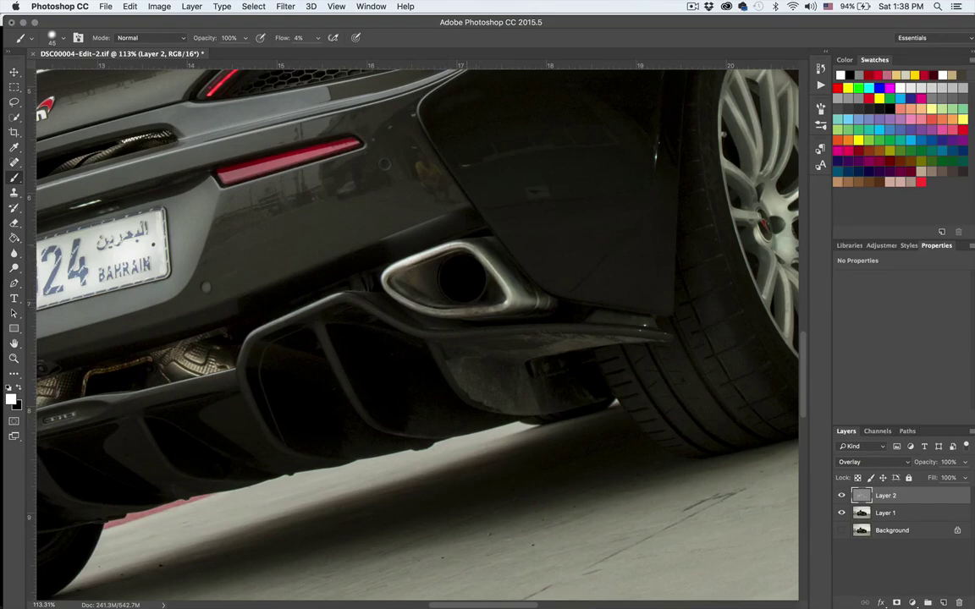
scroll(348, 298, down, 3)
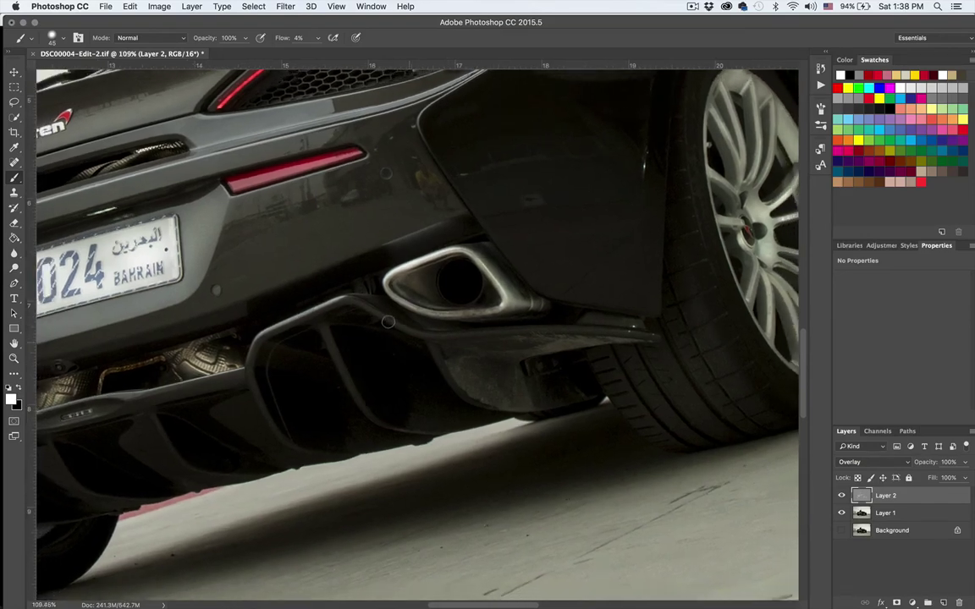
scroll(389, 318, up, 5)
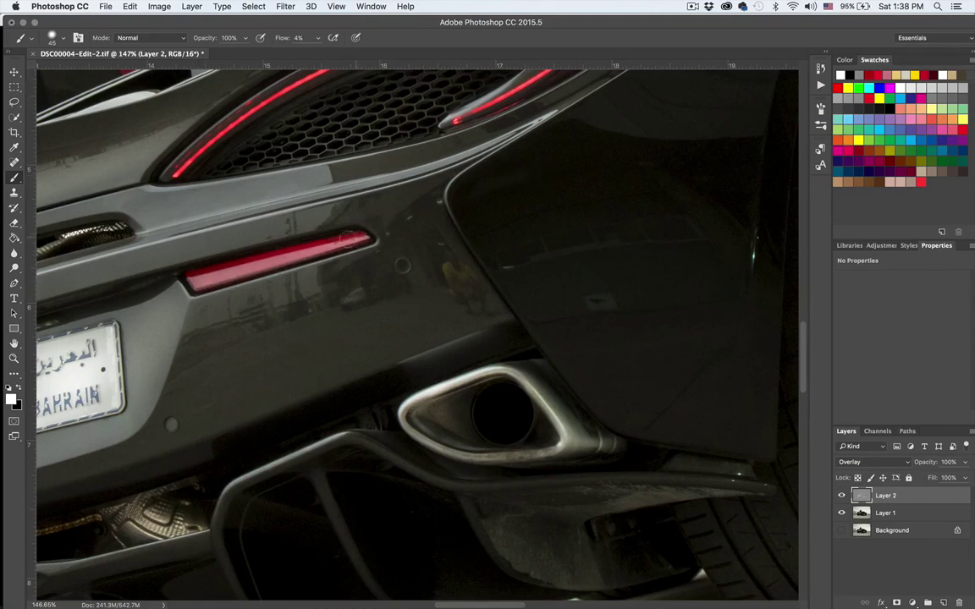
- Brighten the highlights on the rear bumper around the far taillight and license plate, using brushes of about 27, 67 and 69 px
scroll(335, 230, down, 2)
scroll(333, 228, left, 10)
scroll(415, 330, down, 5)
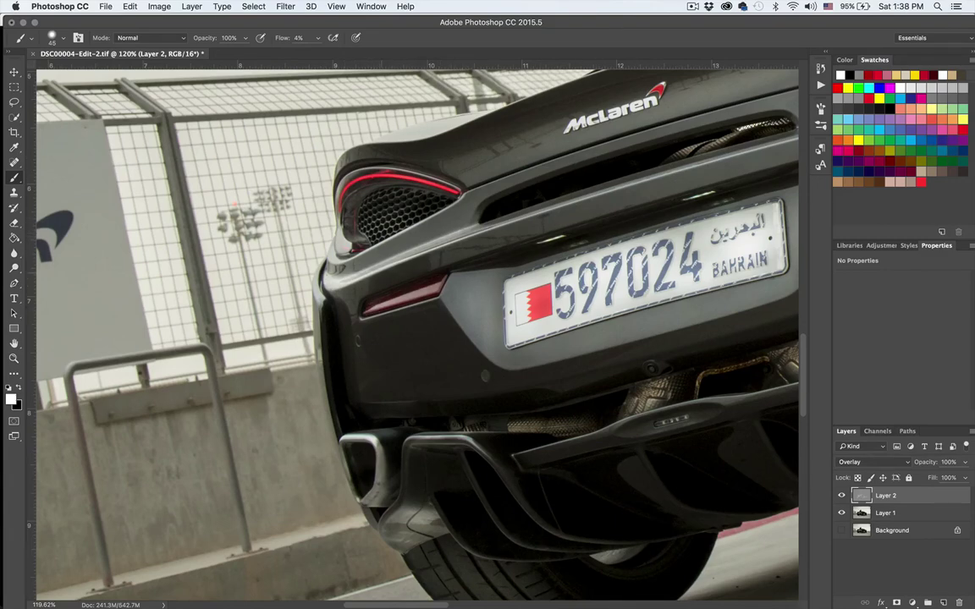
drag(394, 244, 390, 245)
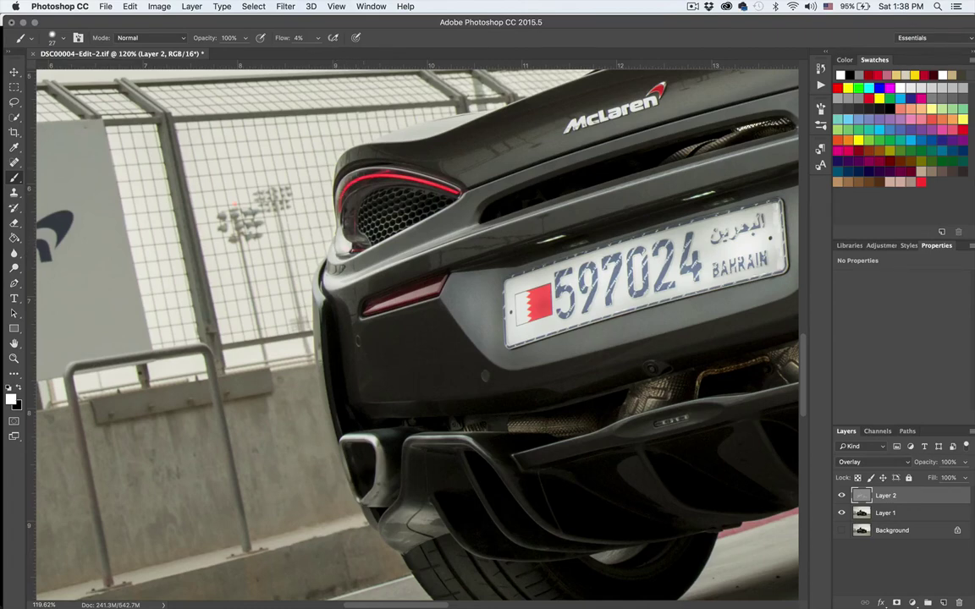
mouse_move(382, 159)
mouse_down()
mouse_move(409, 170)
mouse_move(380, 153)
mouse_up()
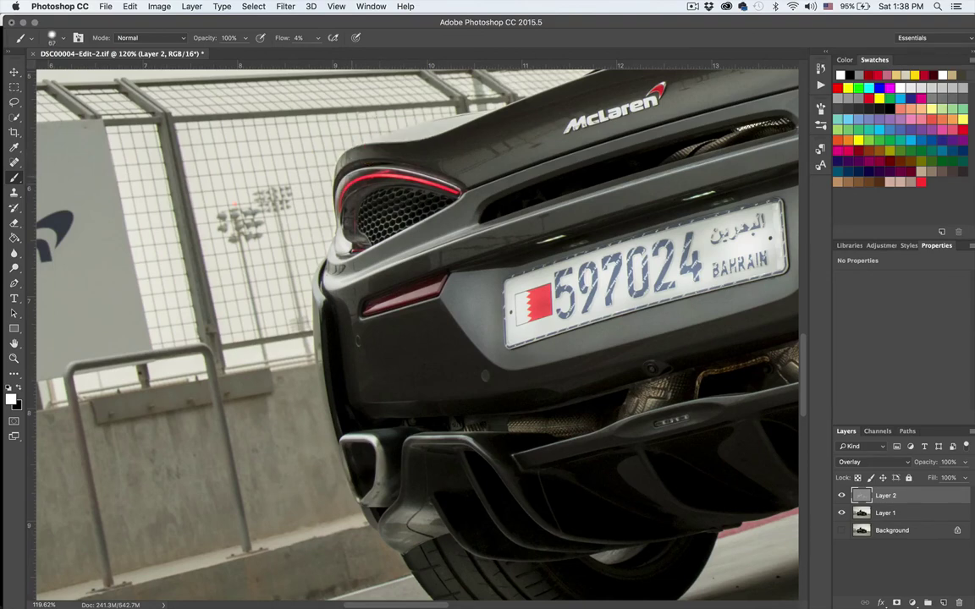
scroll(376, 208, down, 2)
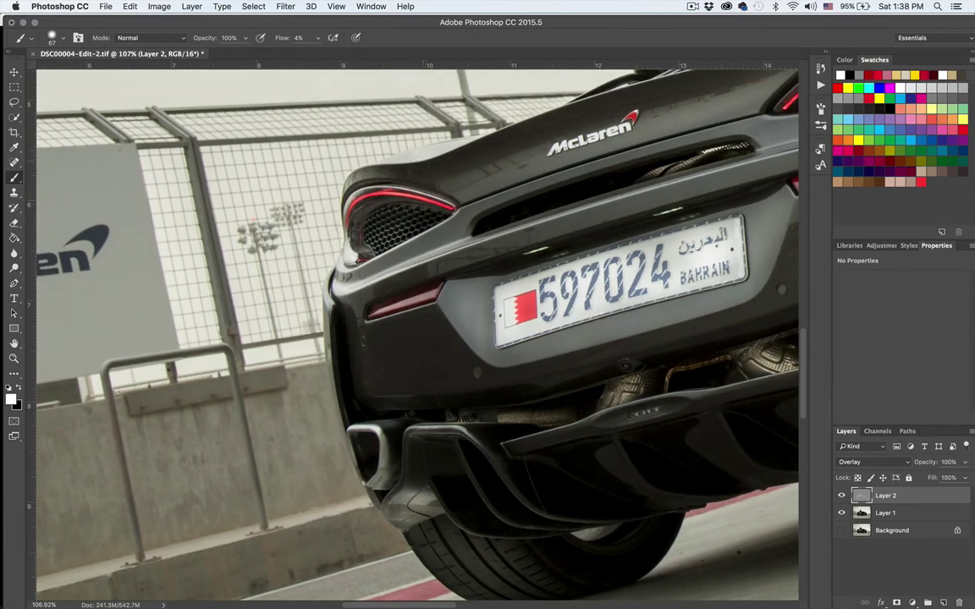
drag(379, 159, 437, 175)
- Switch to black, enlarge the brush to about 139 px and darken the shadows along the door and side panel
scroll(435, 185, down, 10)
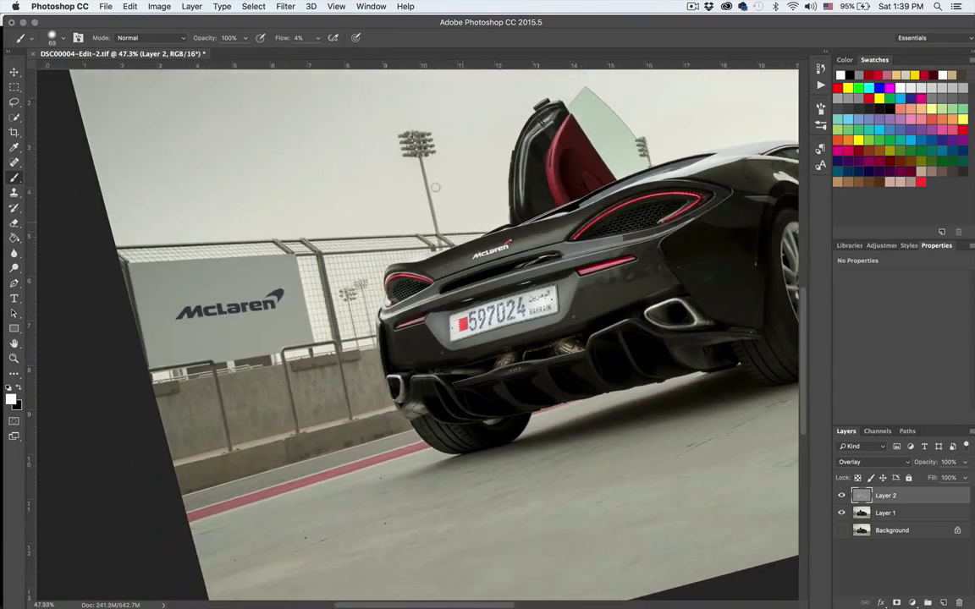
scroll(434, 184, down, 4)
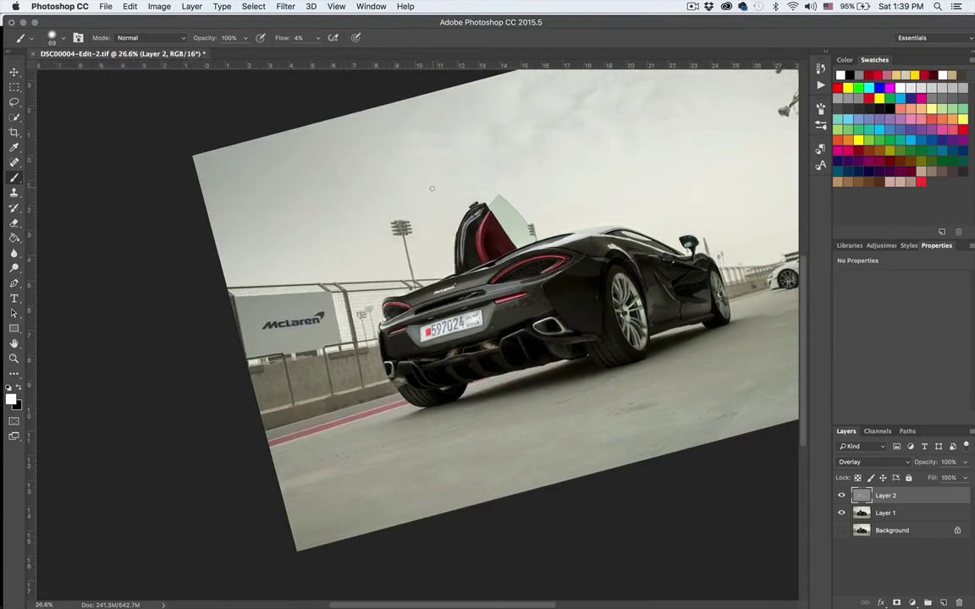
scroll(430, 190, right, 2)
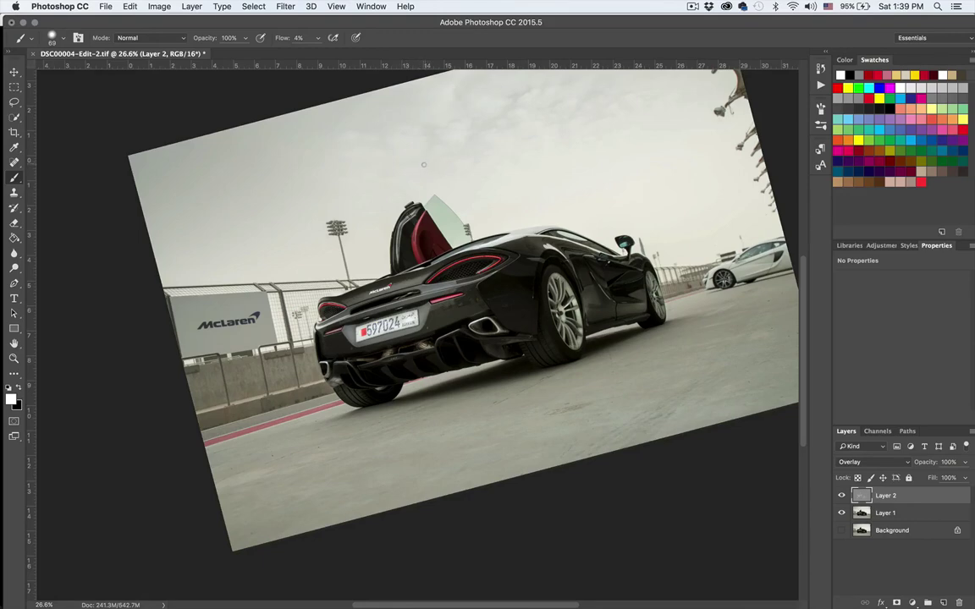
scroll(424, 165, up, 5)
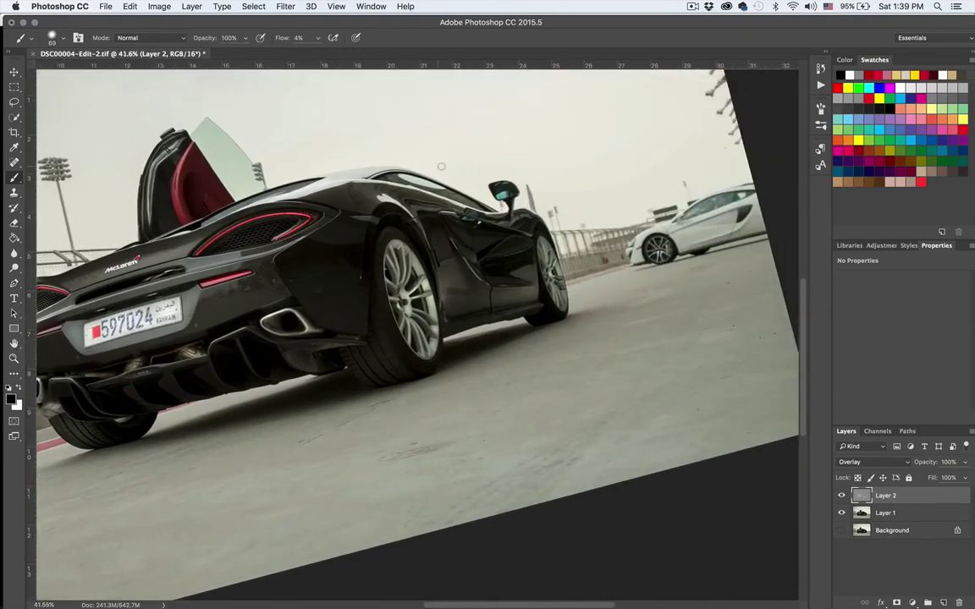
scroll(441, 165, up, 2)
mouse_move(504, 253)
mouse_down()
mouse_move(476, 274)
mouse_move(501, 290)
mouse_up()
mouse_move(498, 296)
mouse_down()
mouse_move(494, 287)
mouse_move(429, 311)
mouse_move(498, 292)
mouse_move(457, 324)
mouse_move(488, 288)
mouse_move(438, 298)
mouse_move(478, 238)
mouse_up()
mouse_move(531, 264)
mouse_down()
mouse_move(521, 268)
mouse_move(541, 258)
mouse_move(509, 263)
mouse_move(534, 256)
mouse_move(464, 222)
mouse_up()
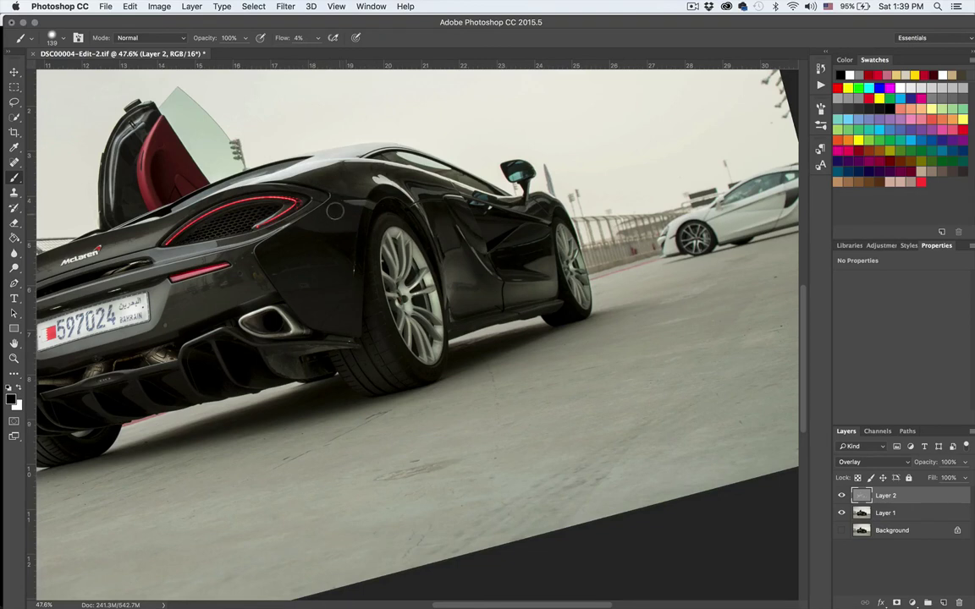
- Reduce the brush to about 65 px and burn the shadows on the raised door and its red inner panel with black
key(x)
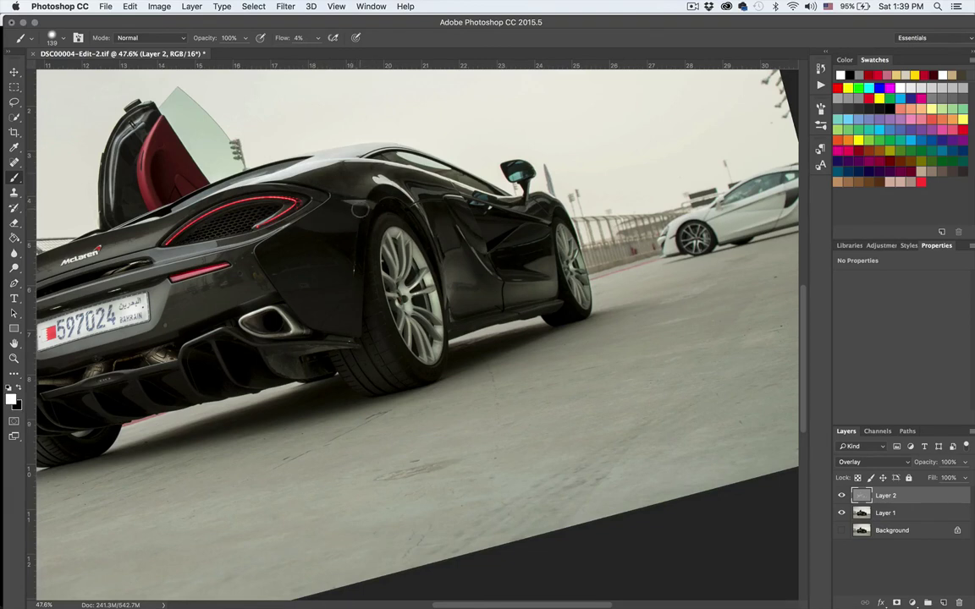
scroll(393, 164, down, 6)
scroll(437, 182, down, 1)
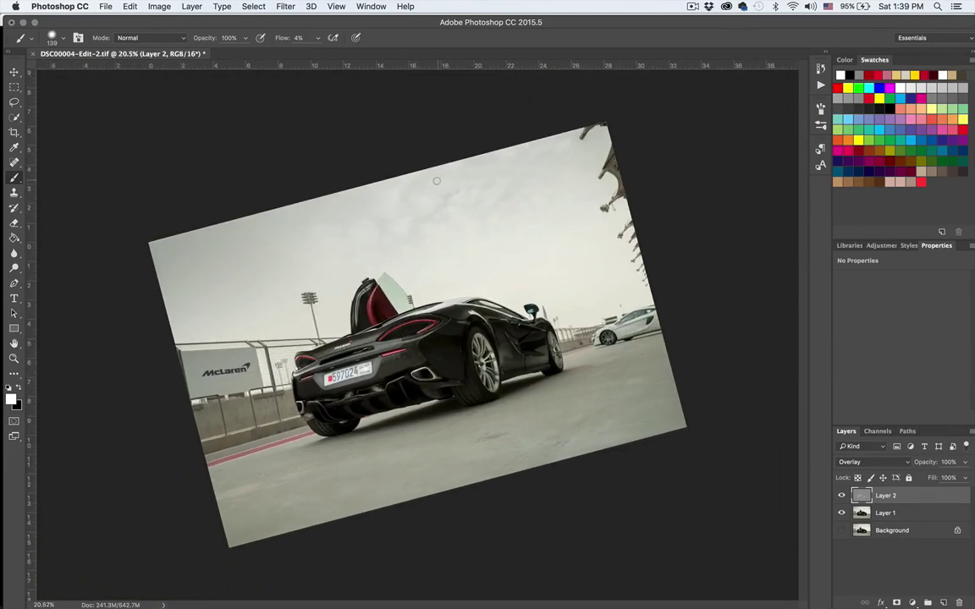
scroll(414, 192, up, 6)
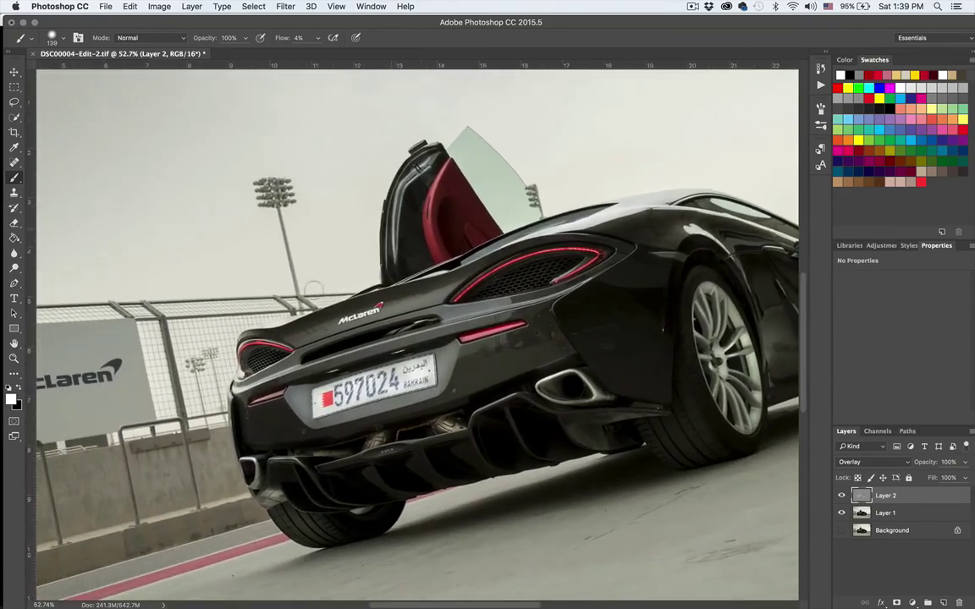
drag(314, 290, 355, 257)
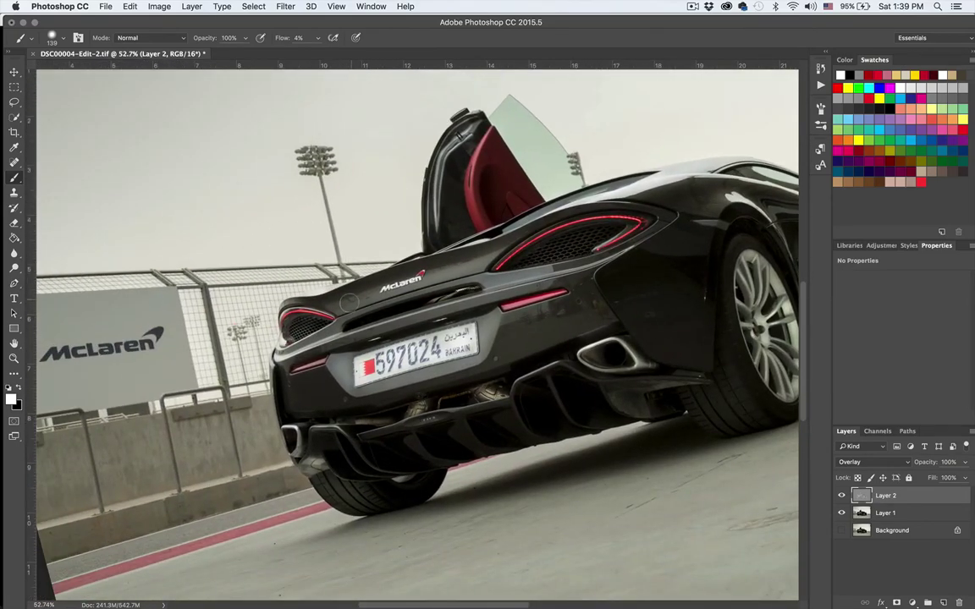
key(x)
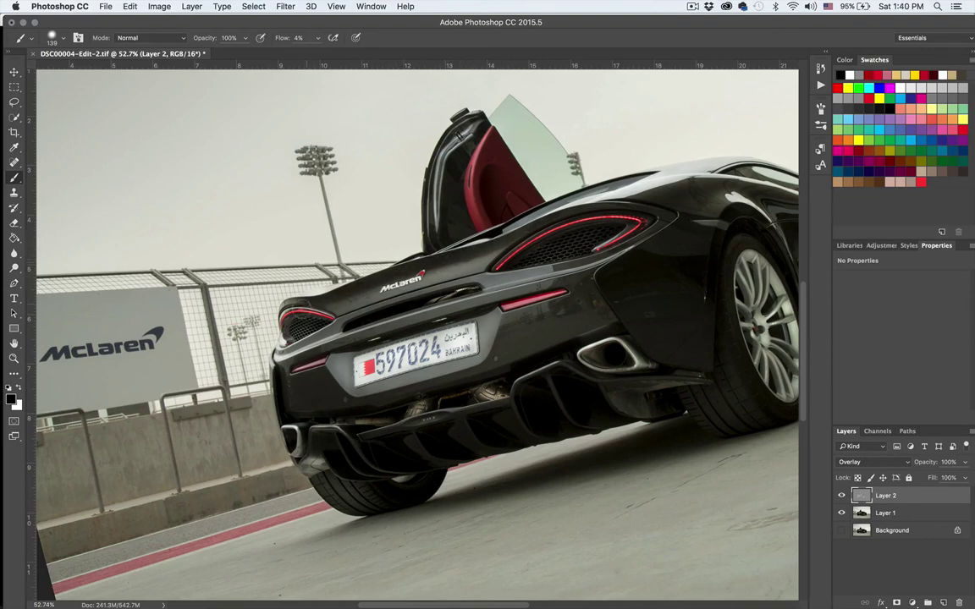
drag(494, 247, 468, 246)
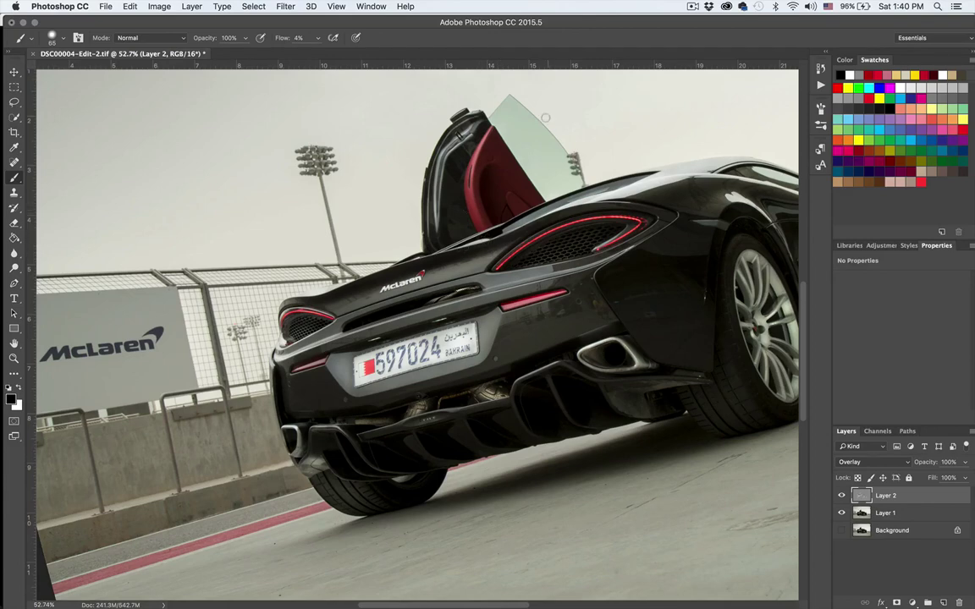
- Rotate the canvas view to nearly upright and check the dodging and burning across the whole photo
scroll(540, 134, down, 3)
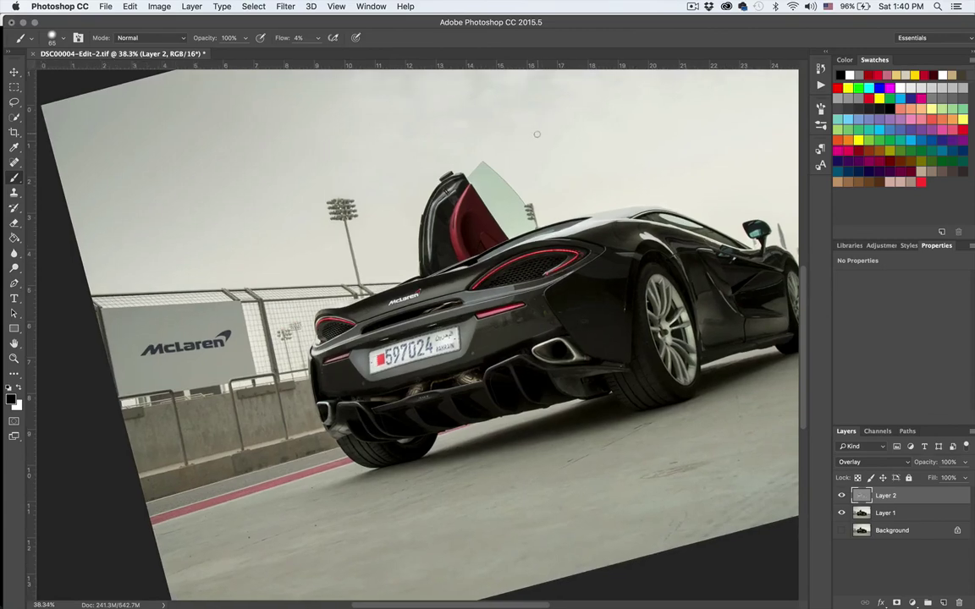
scroll(544, 131, down, 4)
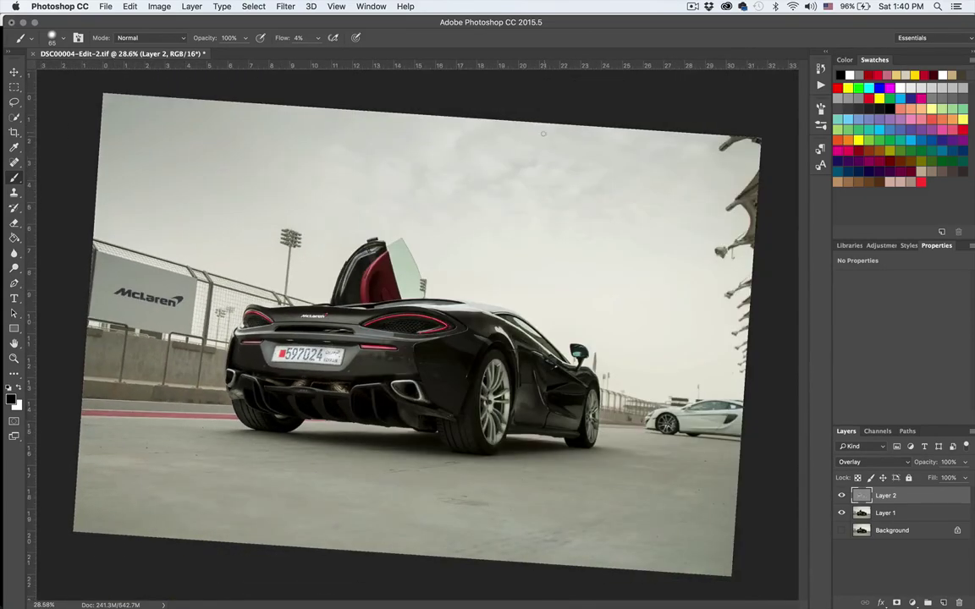
scroll(557, 117, down, 1)
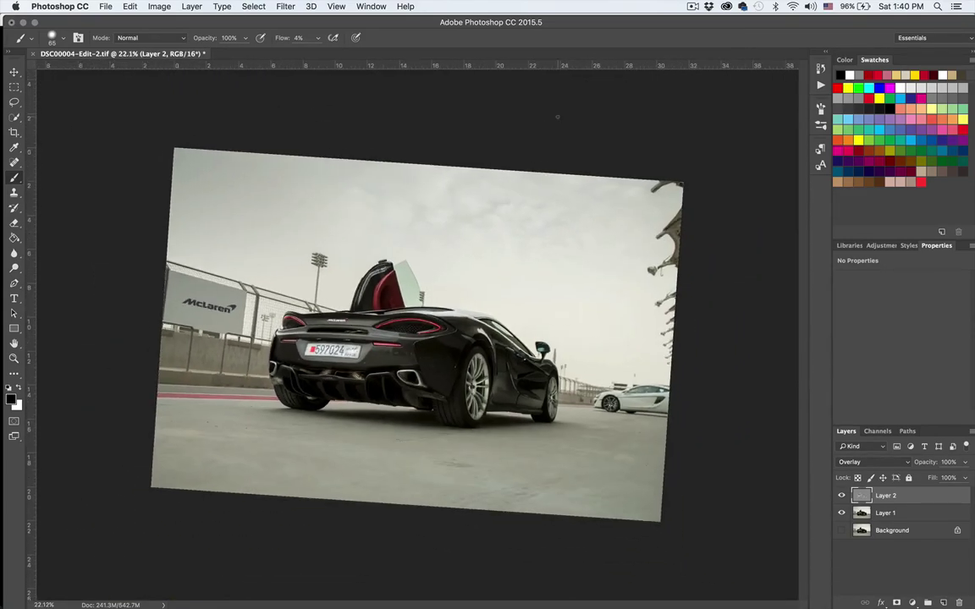